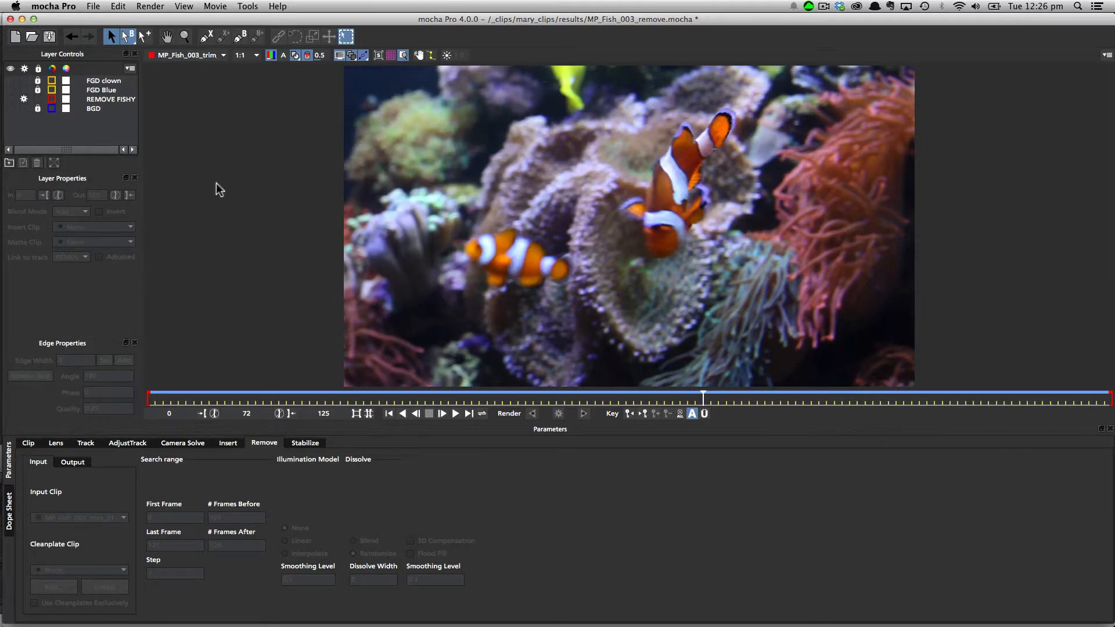
Show the REMOVE FISHY layer and scrub through the clip to check its mask around the small clownfish
left_click(13, 101)
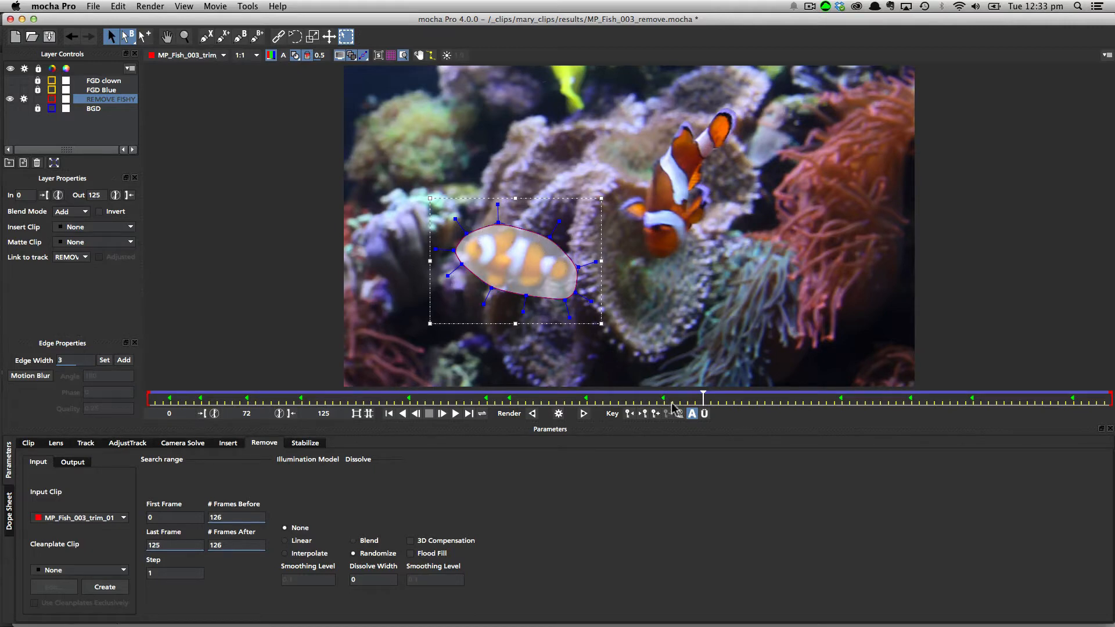
left_click_drag(701, 401, 811, 397)
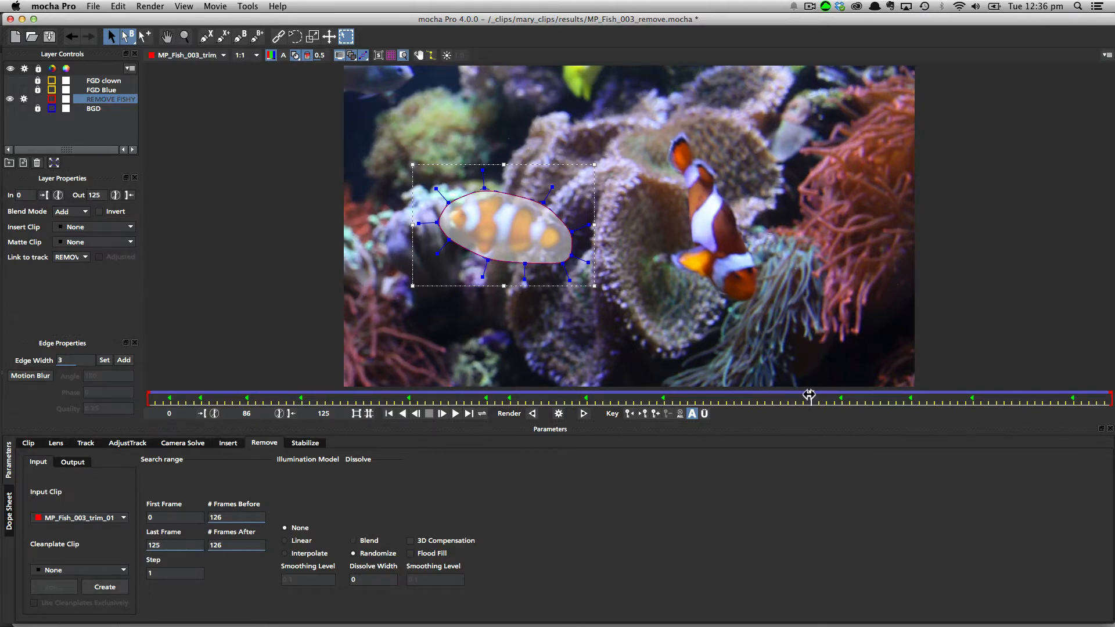
left_click_drag(807, 398, 896, 380)
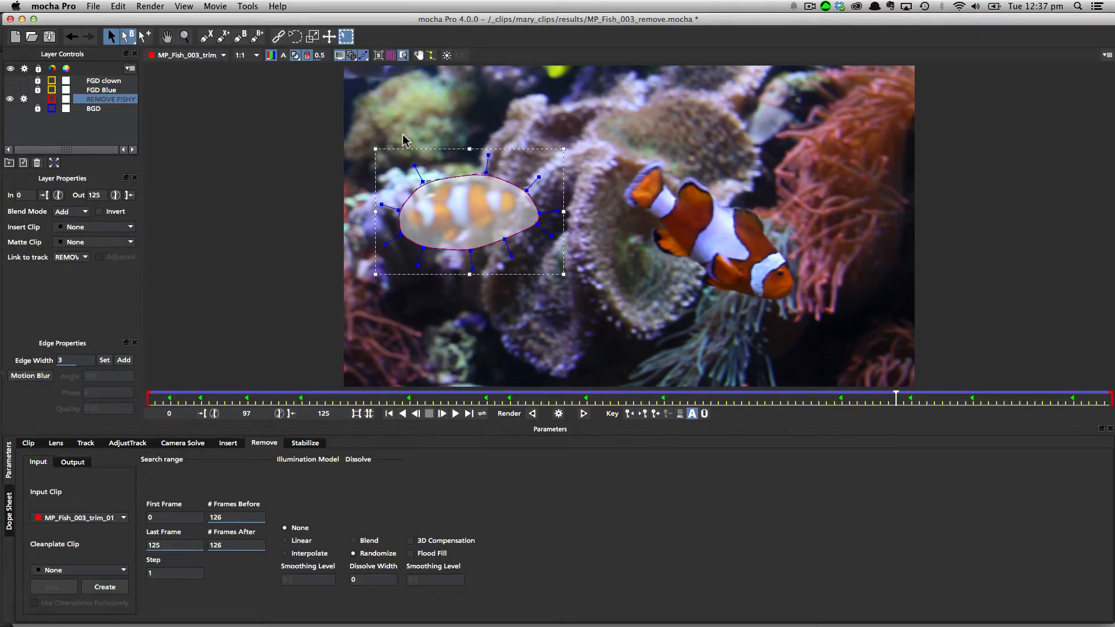
left_click_drag(898, 399, 909, 371)
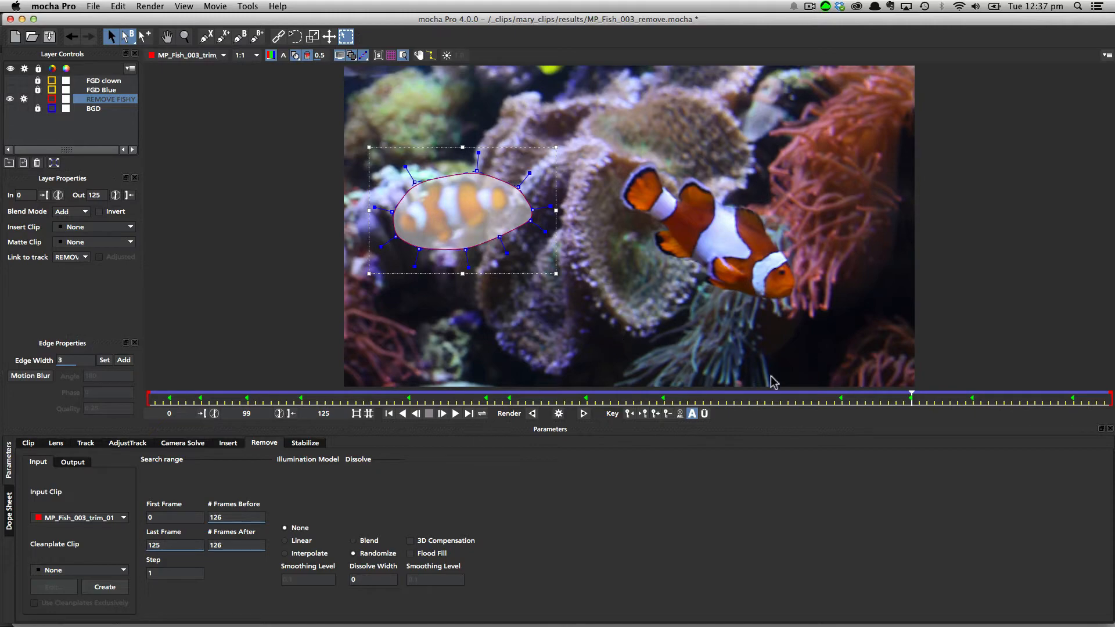
left_click_drag(912, 398, 777, 334)
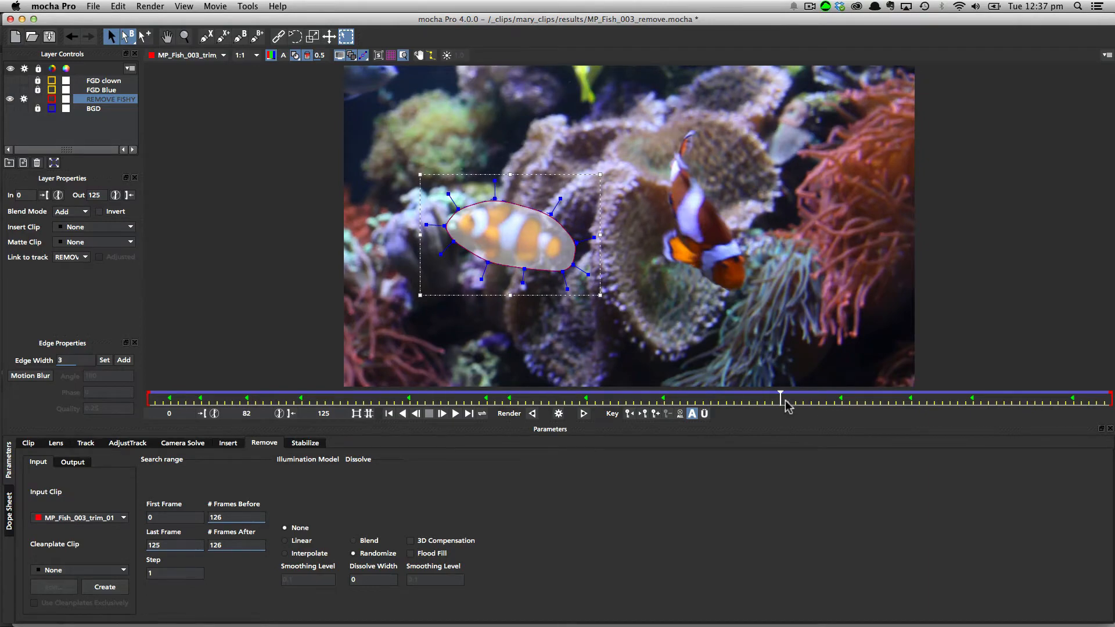
left_click_drag(780, 399, 173, 428)
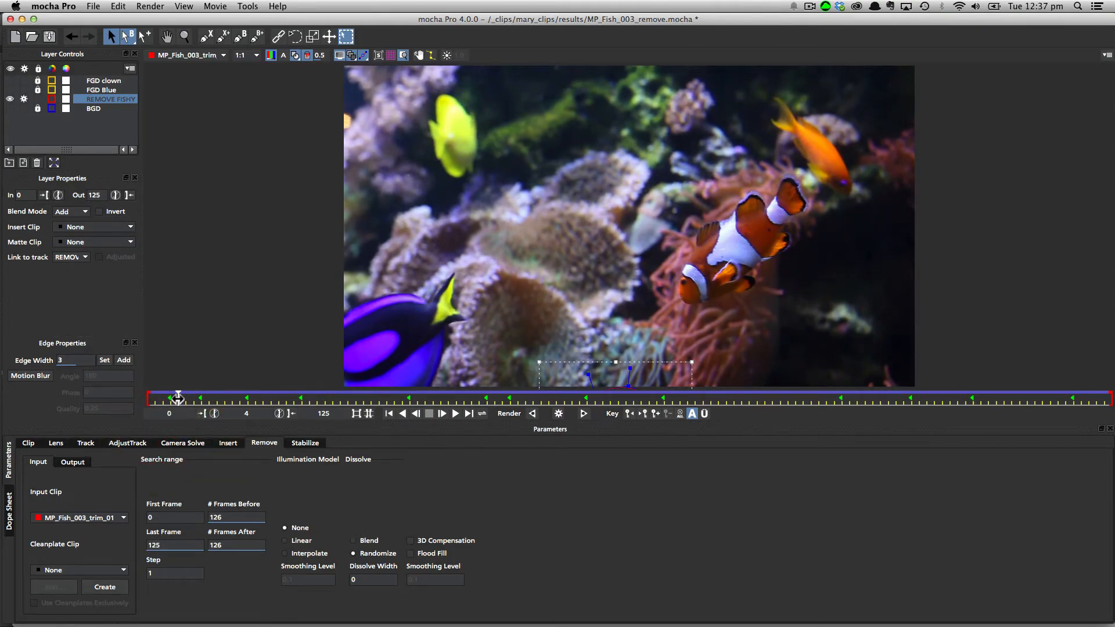
left_click_drag(180, 402, 811, 397)
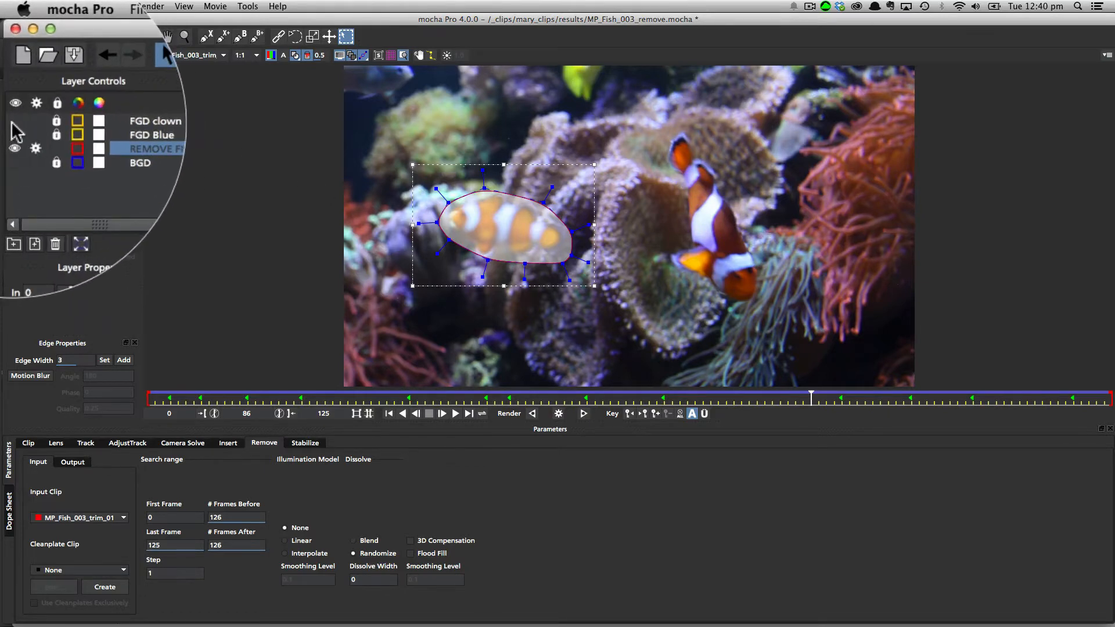
Show the FGD clown layer and scrub through the clip to review its mask against the REMOVE FISHY shape
left_click(10, 81)
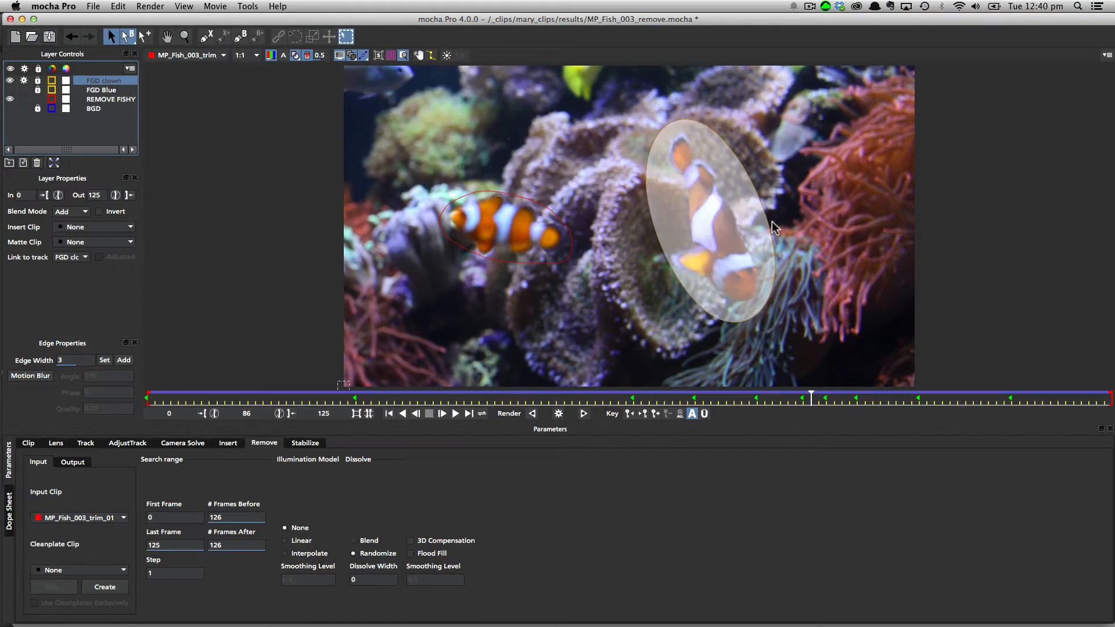
left_click_drag(810, 398, 1069, 400)
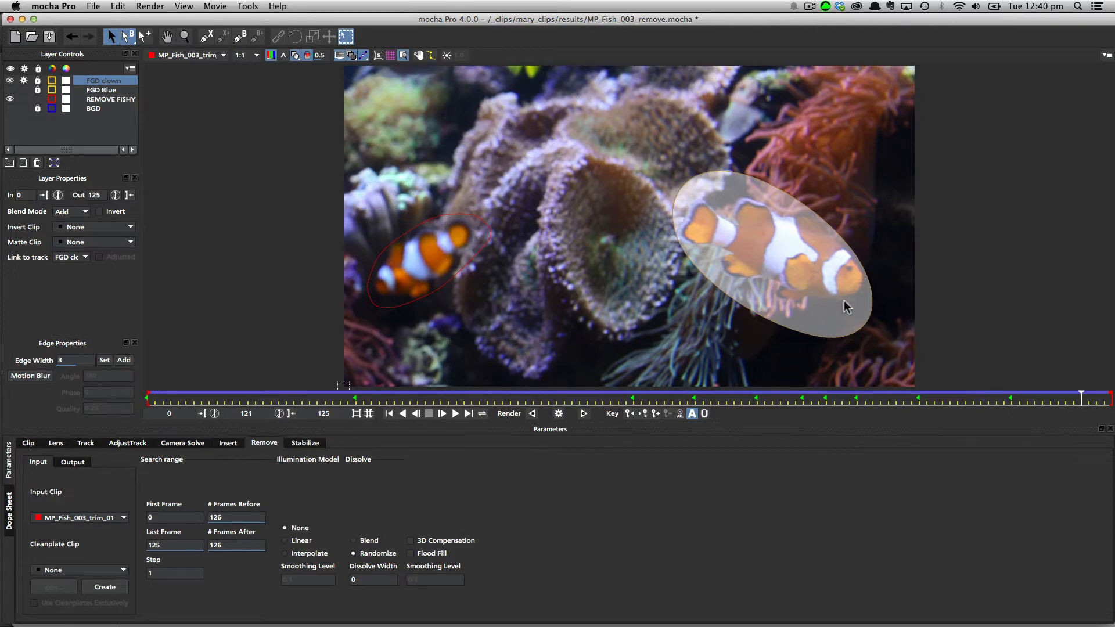
left_click_drag(1080, 400, 737, 369)
left_click(524, 246)
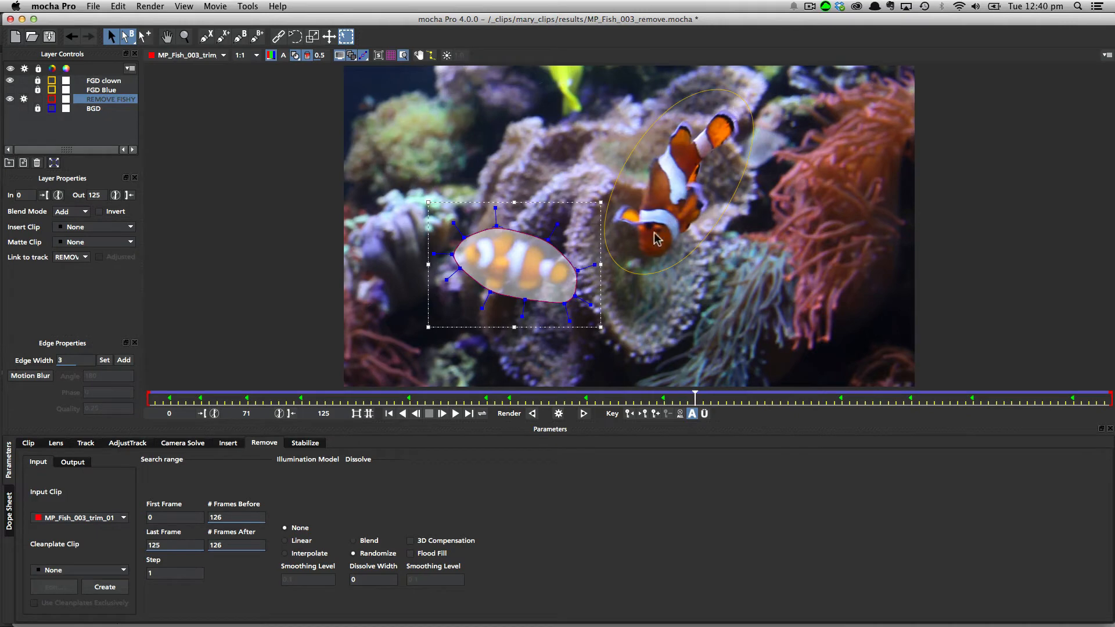
left_click(658, 275)
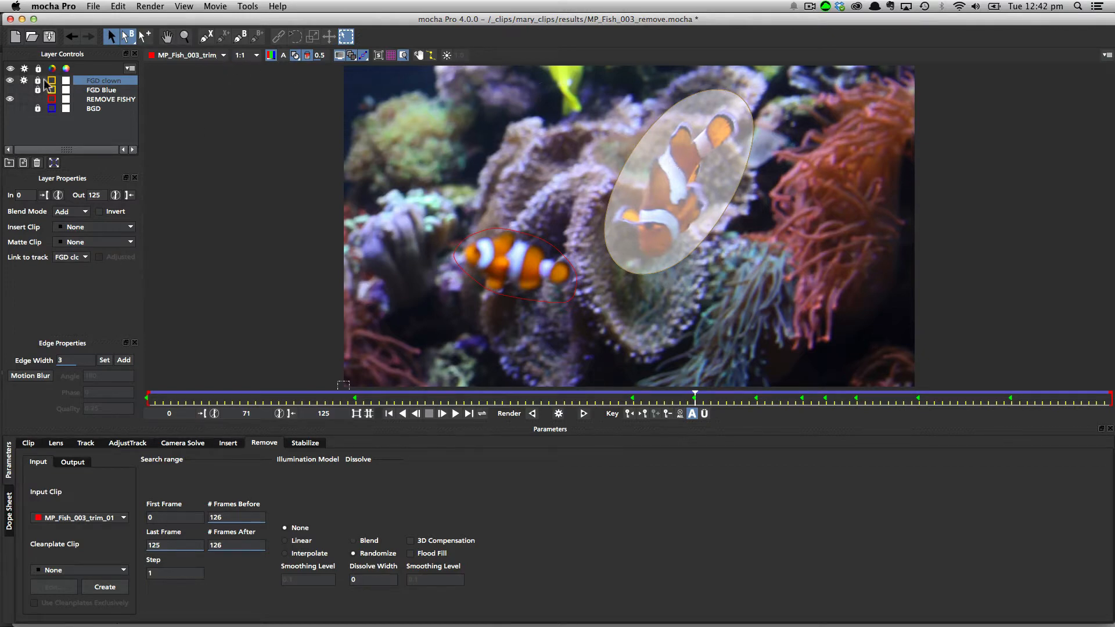
Show the FGD Blue layer, go to frame 21 and review the foreground and REMOVE FISHY shapes there
left_click(95, 91)
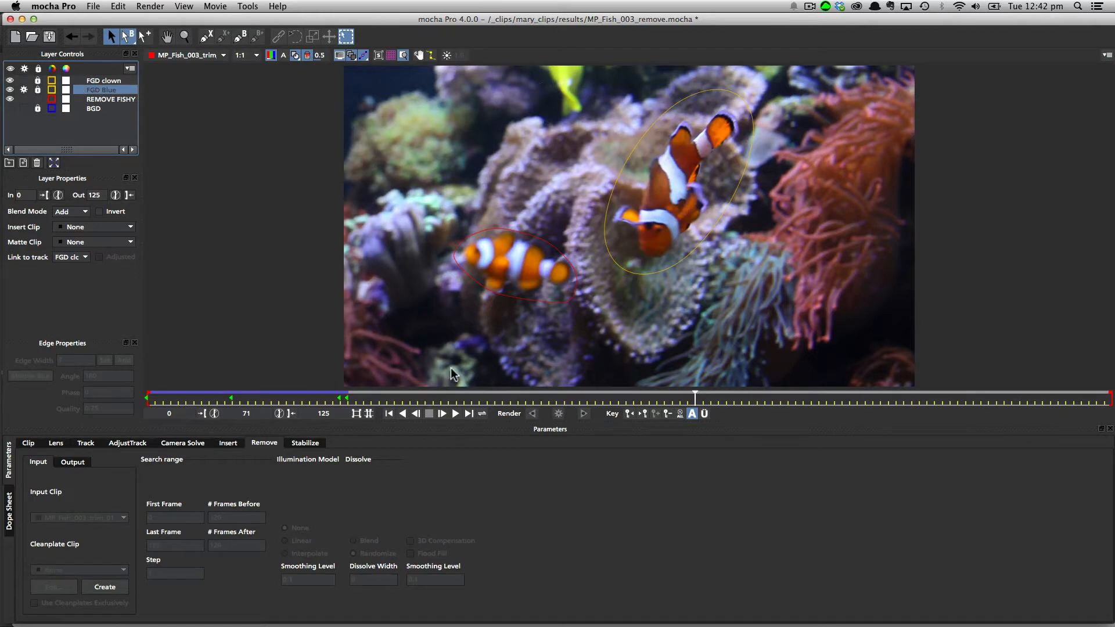
left_click_drag(692, 396, 309, 401)
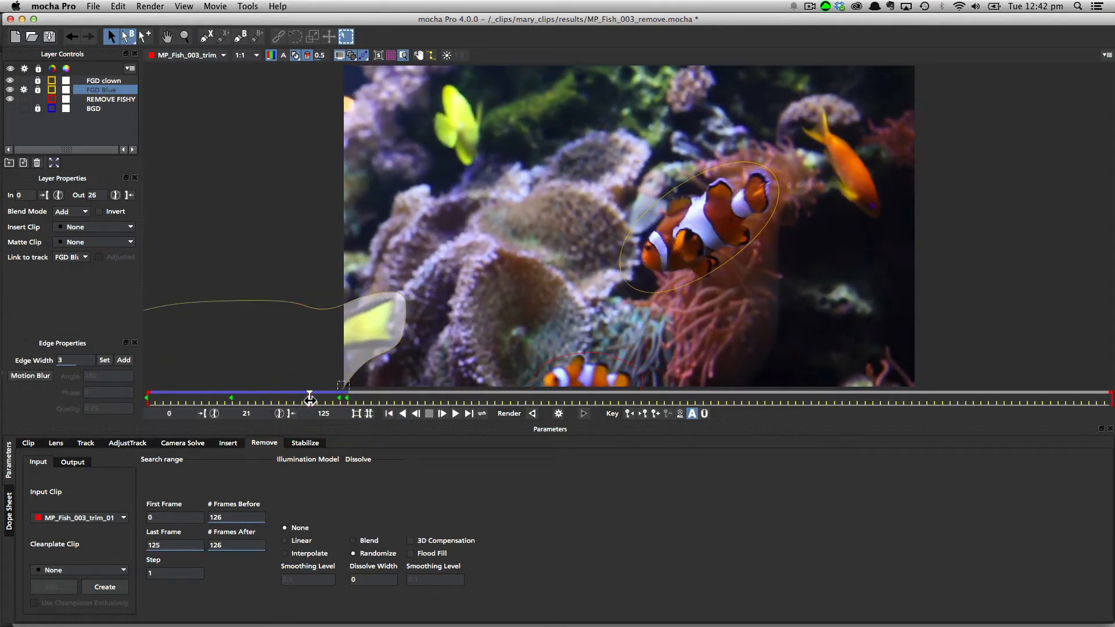
left_click(684, 184)
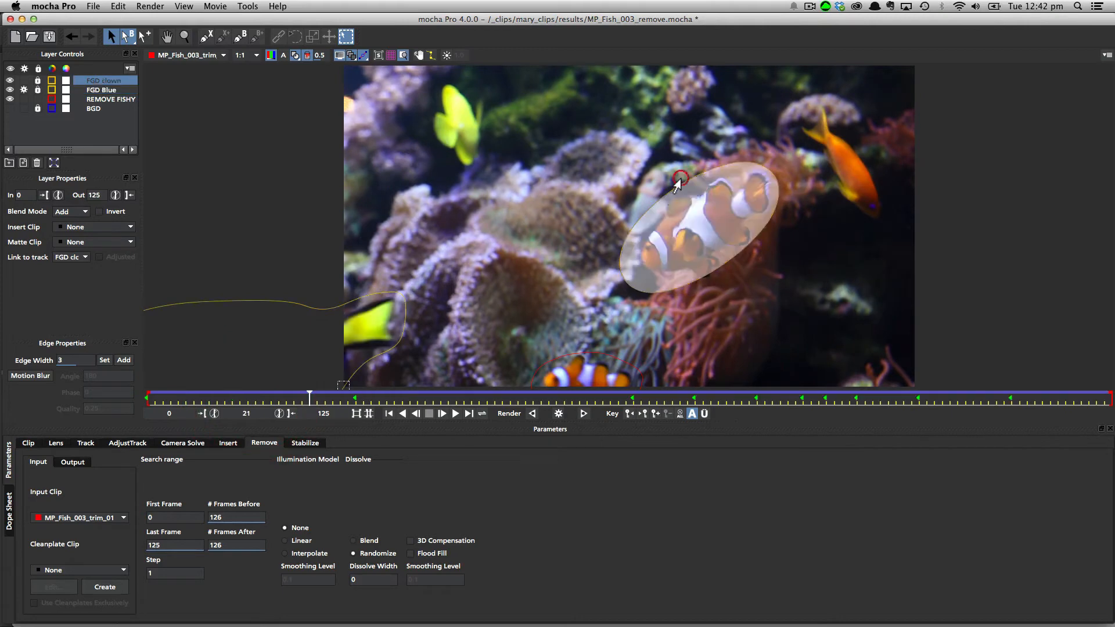
left_click(394, 296)
left_click(668, 183)
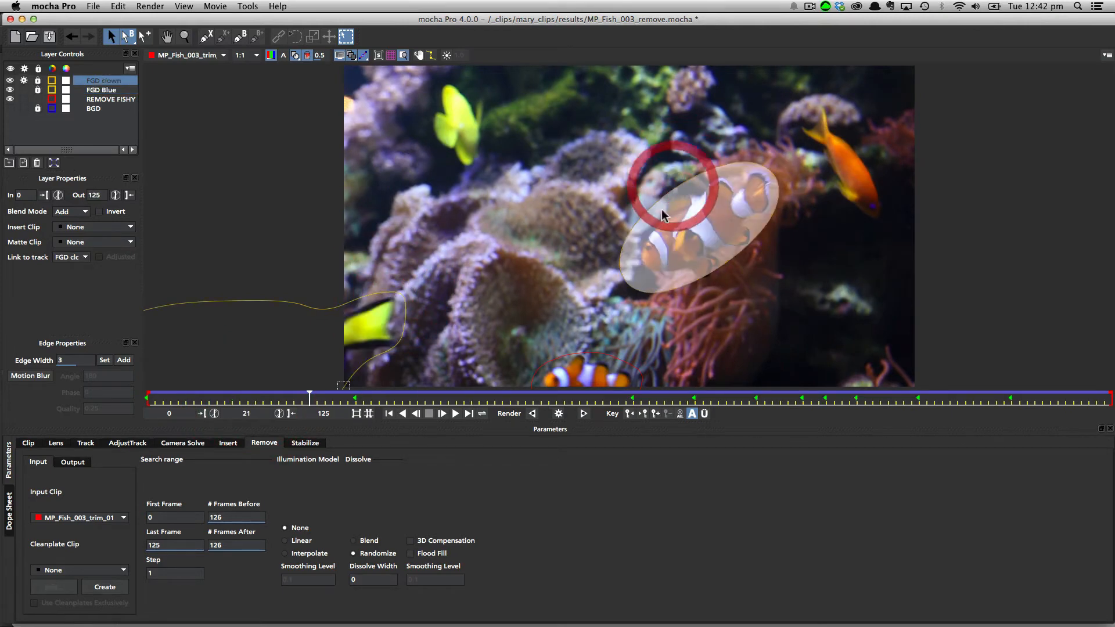
left_click(587, 365)
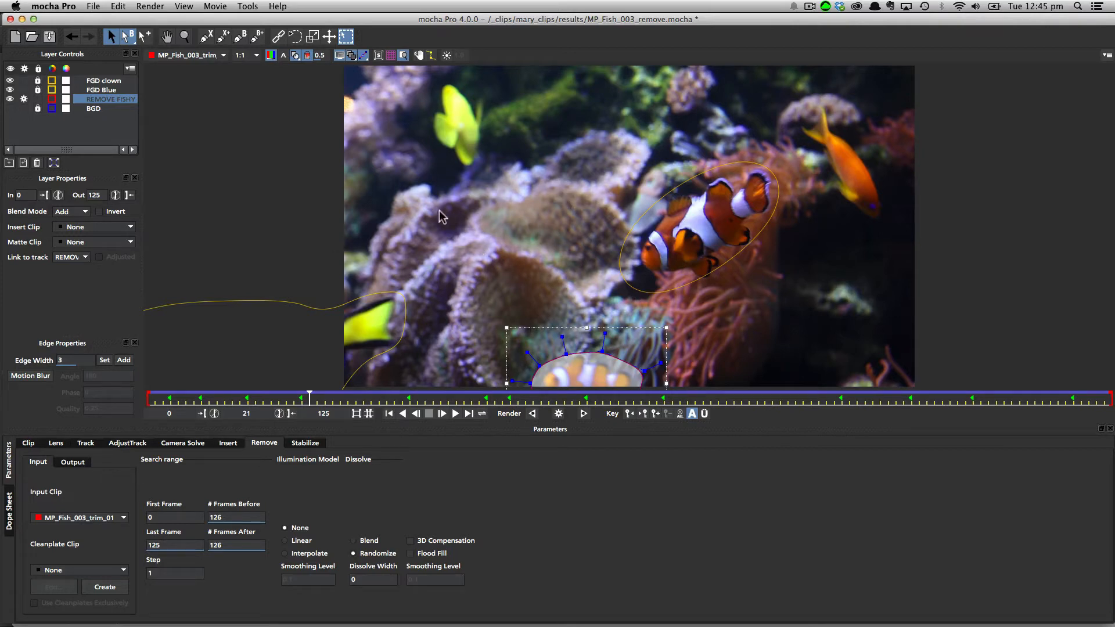
Draw a four-point X-Spline around the coral background, extending past the frame's left and bottom edges
left_click(206, 37)
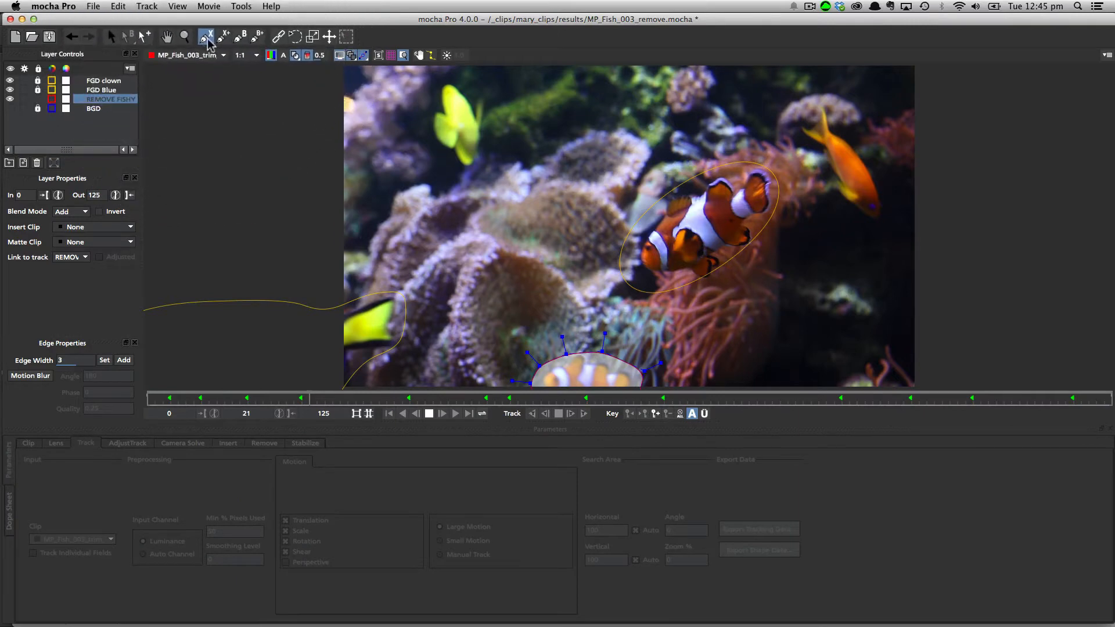
left_click(343, 222)
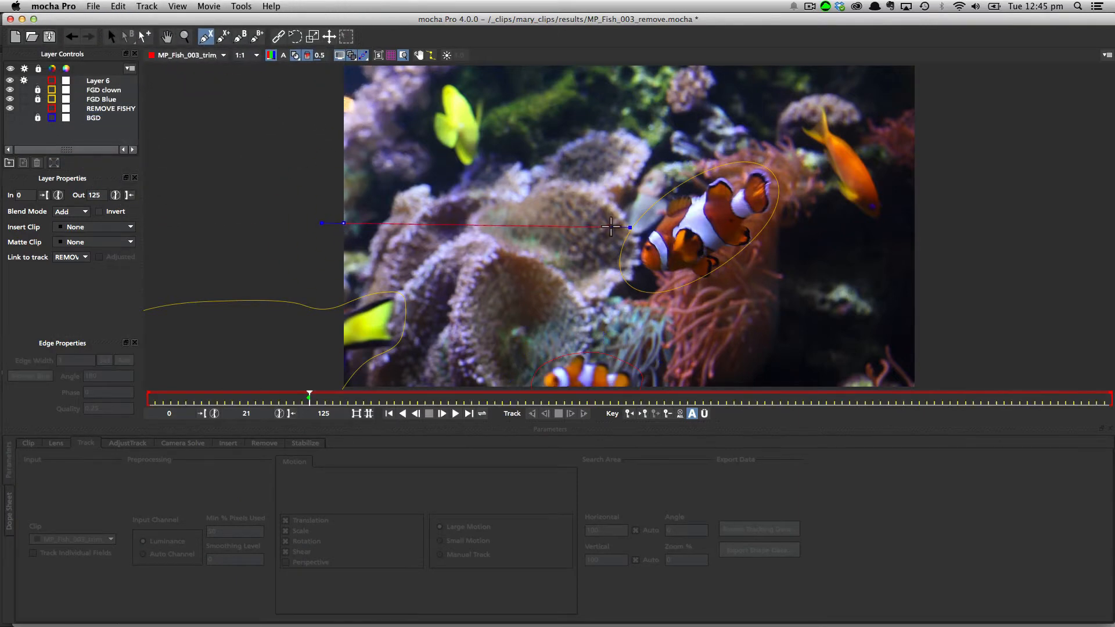
left_click(655, 229)
left_click(661, 374)
key("x")
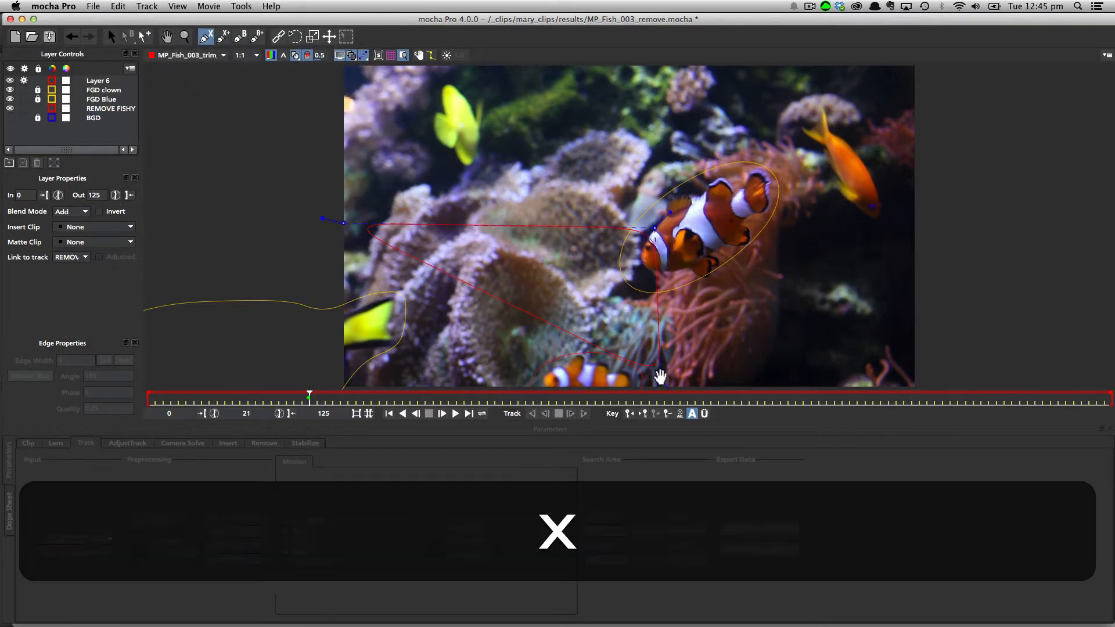
left_click_drag(679, 370, 679, 272)
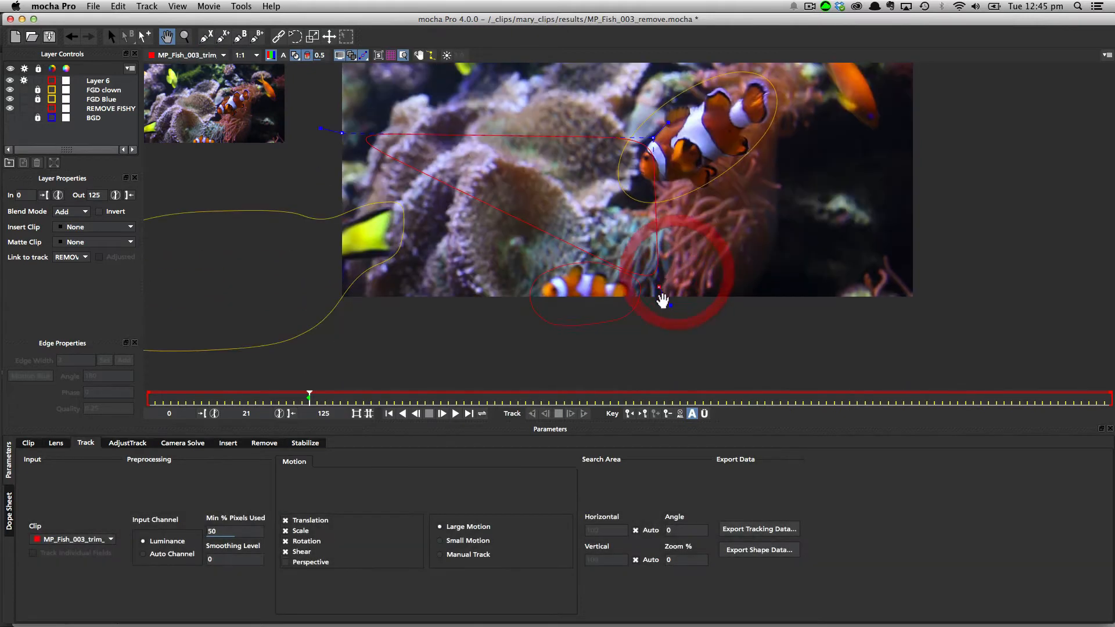
left_click(666, 326)
left_click(304, 331)
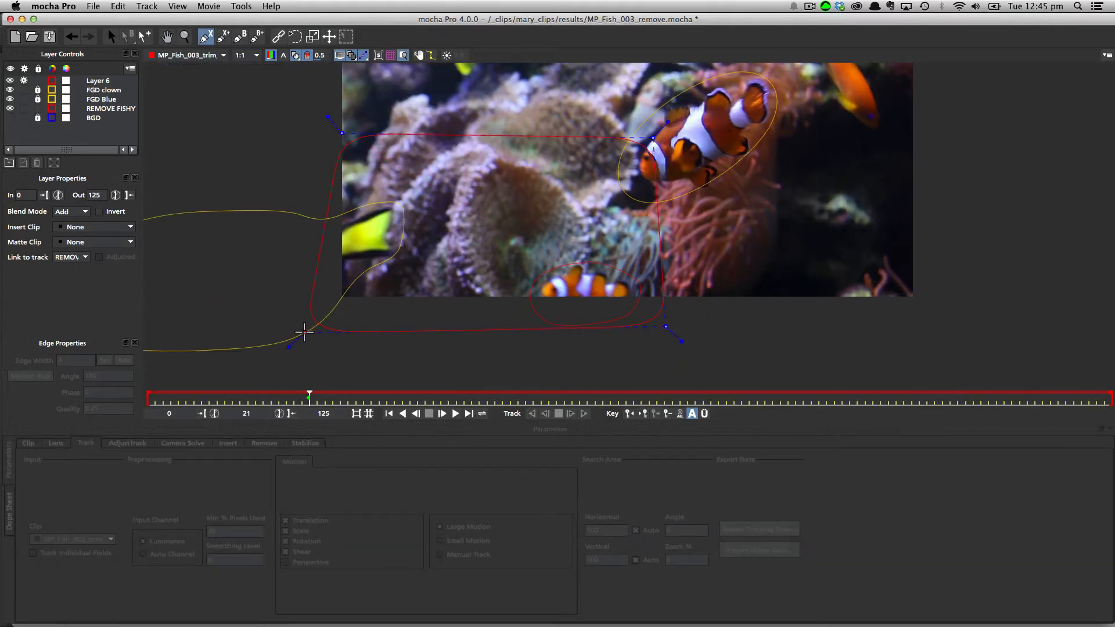
right_click(305, 333)
Adjust the two upper corner points of the new background shape outward to square it off
left_click_drag(343, 134, 314, 127)
left_click_drag(653, 138, 659, 121)
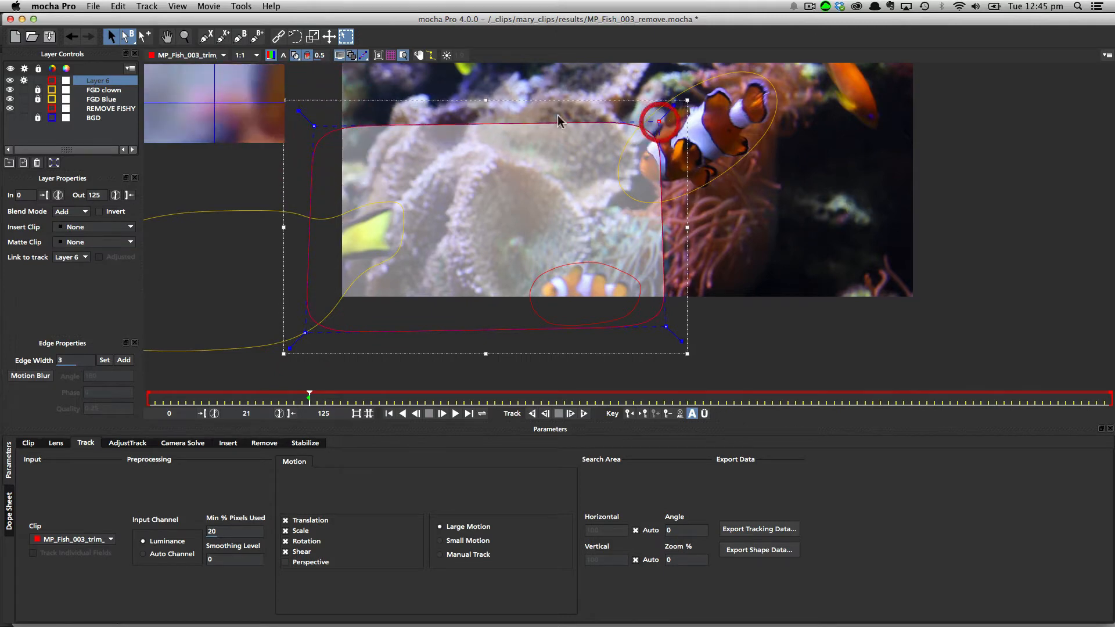
left_click_drag(320, 124, 317, 121)
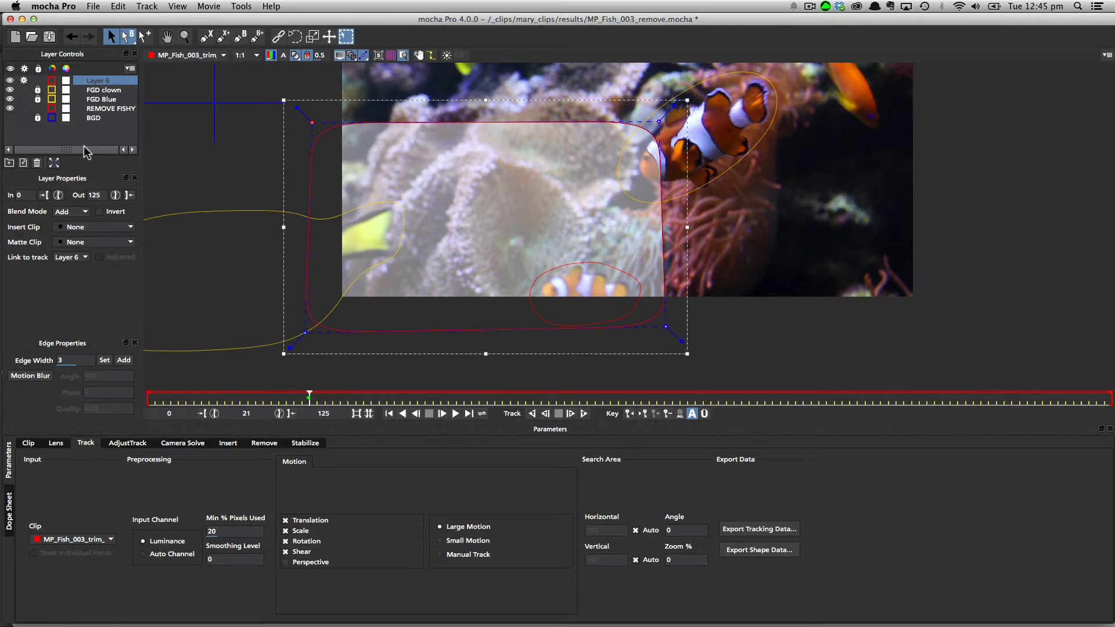
Move Layer 6 between REMOVE FISHY and BGD in the layer stack, and review the fish layers above it
left_click_drag(92, 81, 98, 109)
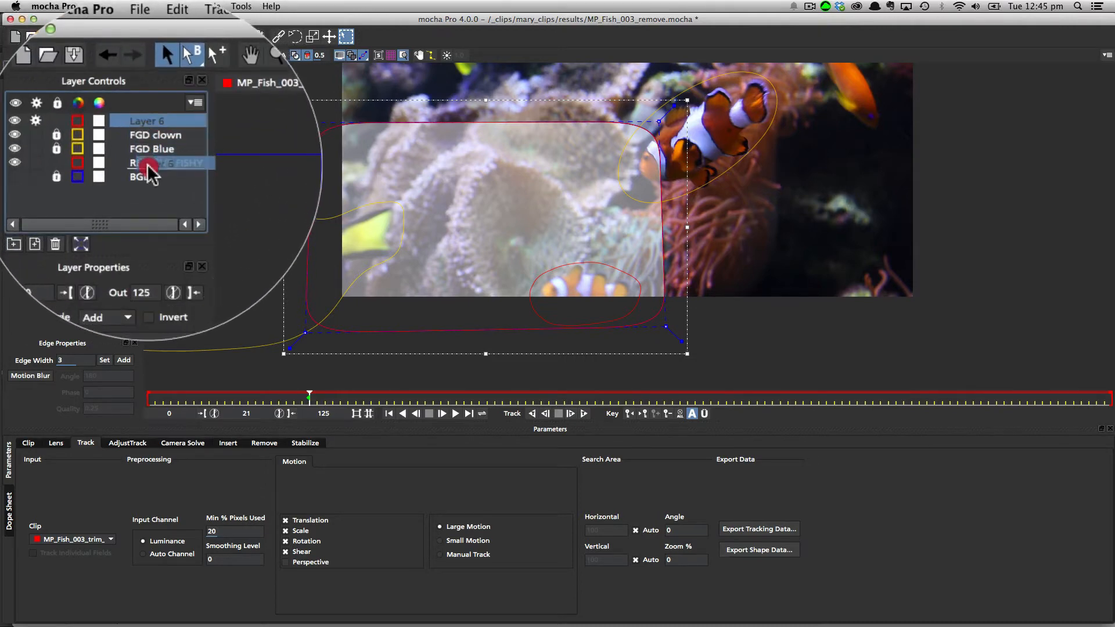
left_click_drag(147, 165, 149, 170)
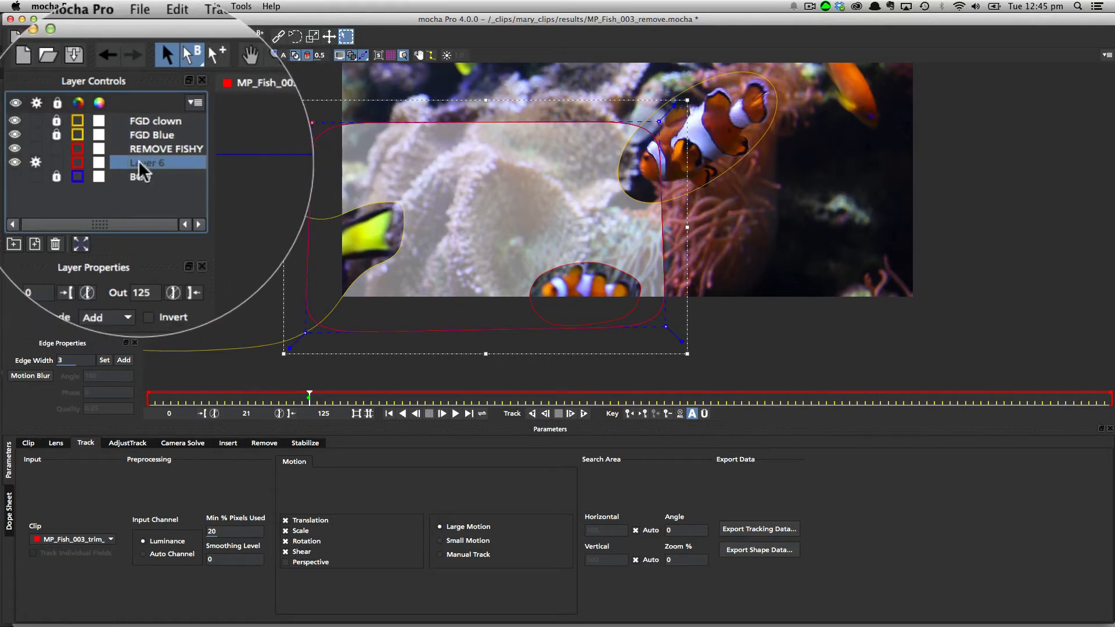
left_click(150, 120)
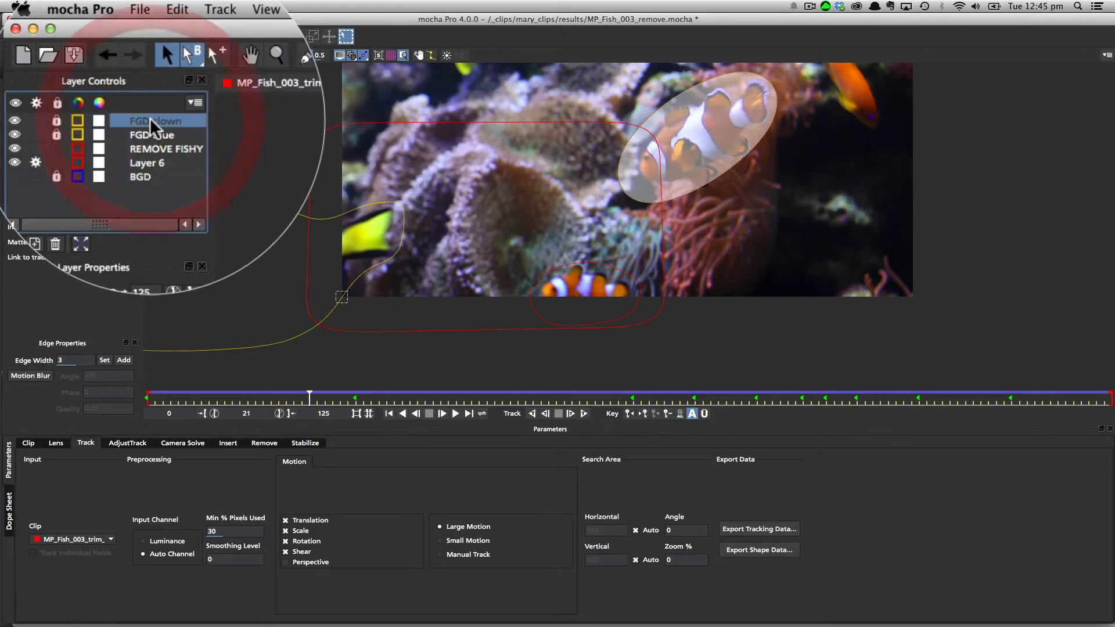
left_click(151, 136)
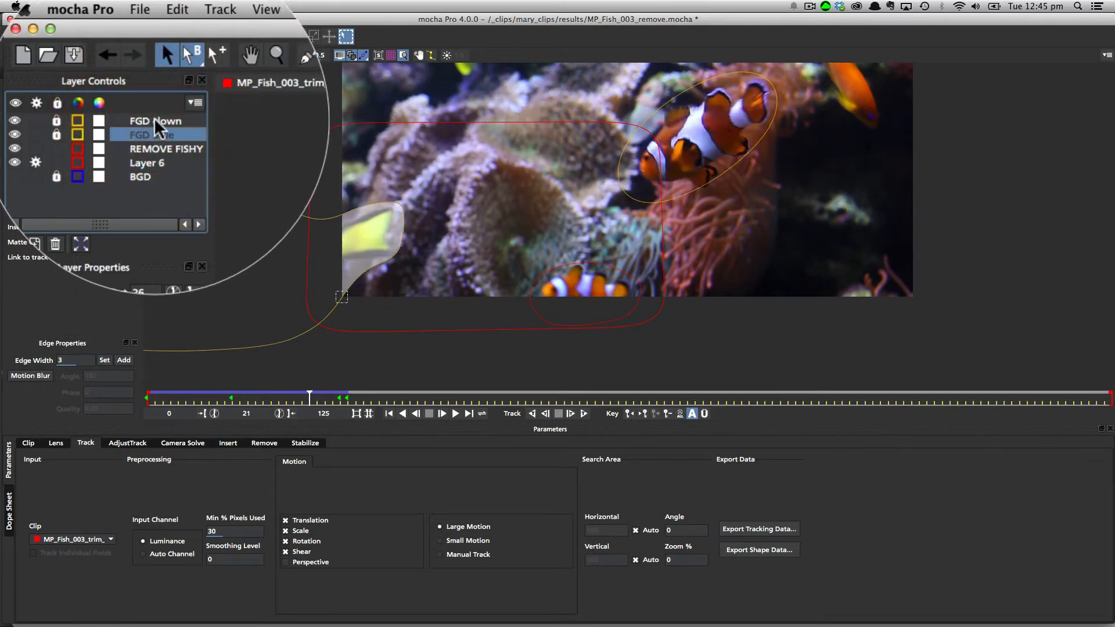
left_click(156, 122)
left_click(154, 135)
left_click(104, 100)
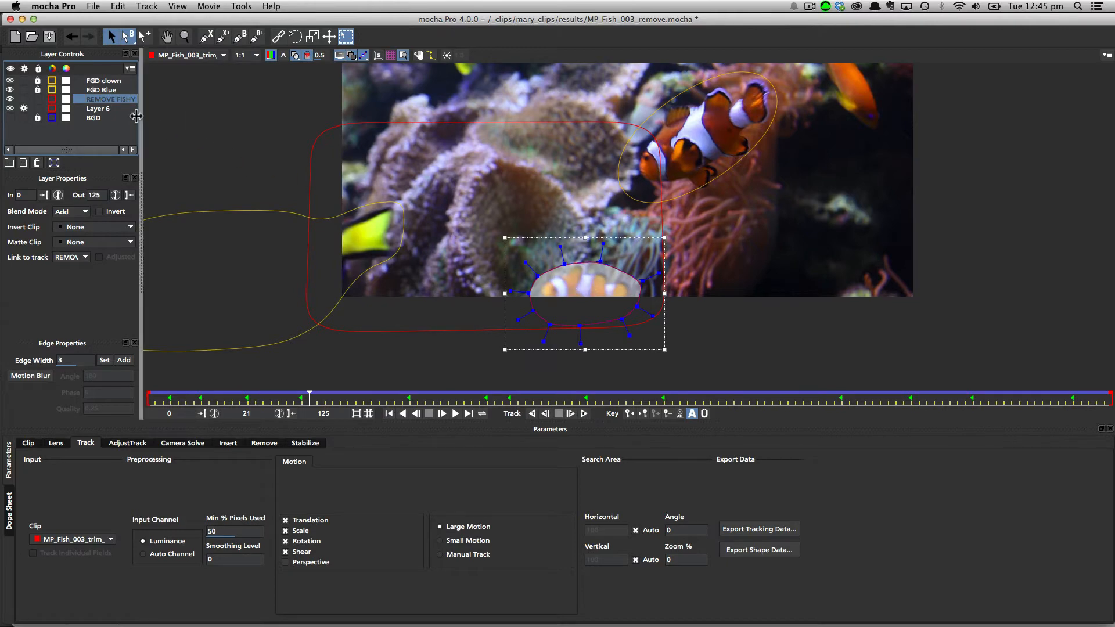
Rename Layer 6 as "BGD example" and set its matte colour to blue
left_click(105, 112)
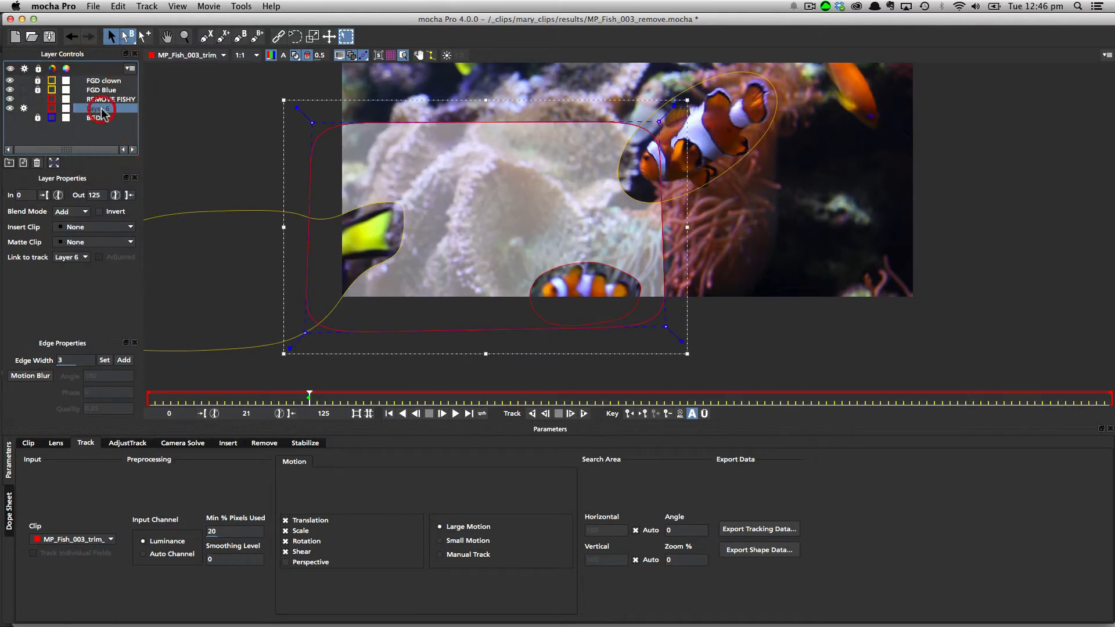
type("BGD ex")
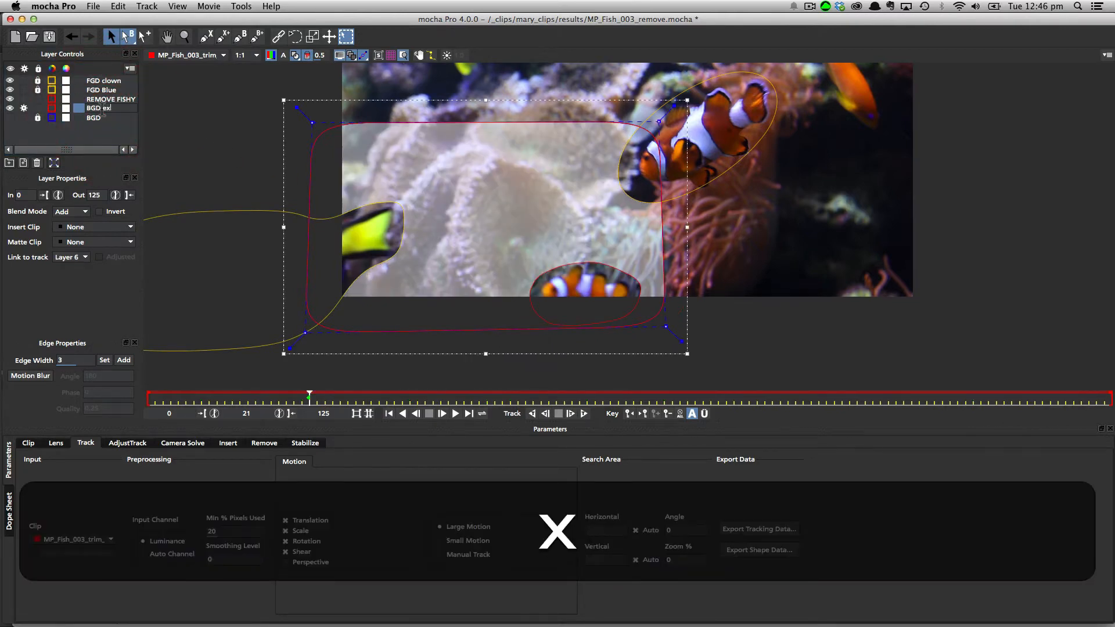
type("ample")
key("Return")
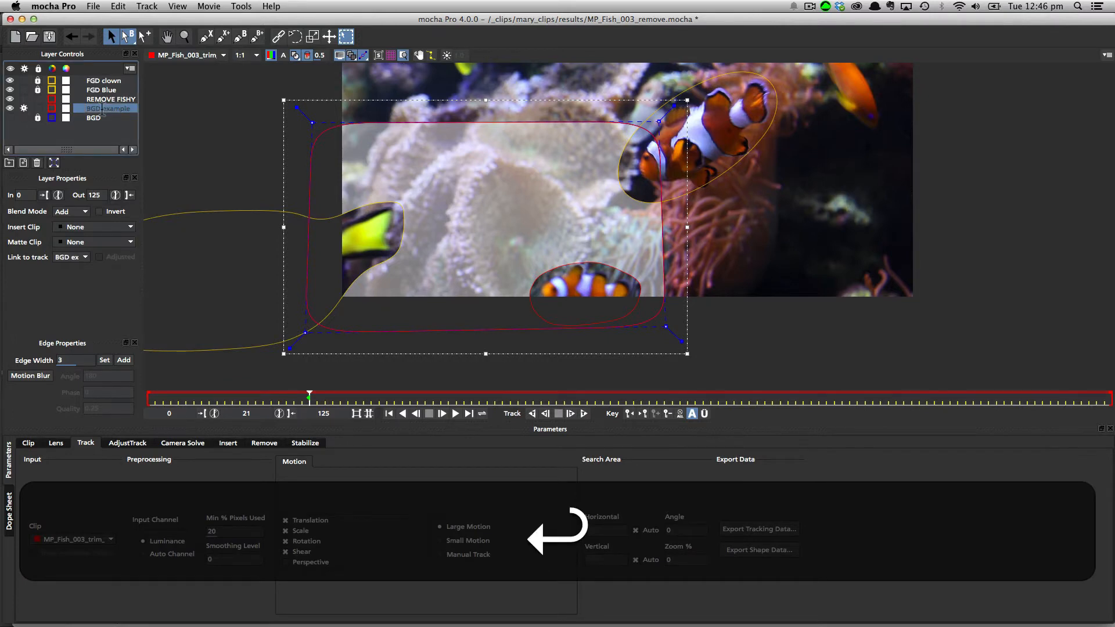
left_click(66, 108)
left_click(235, 365)
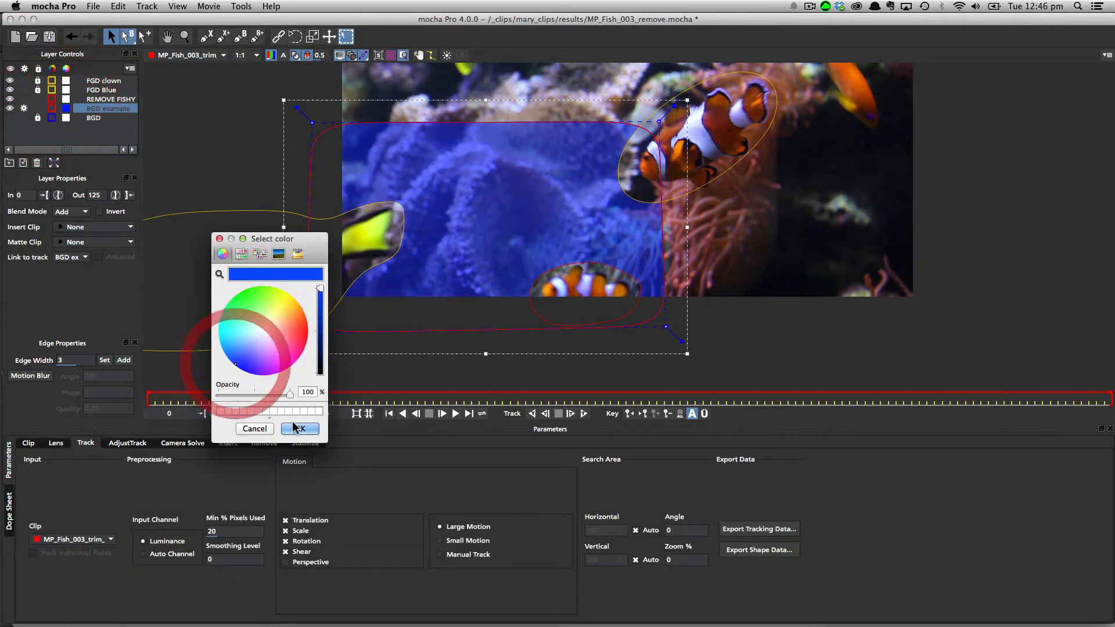
left_click(295, 429)
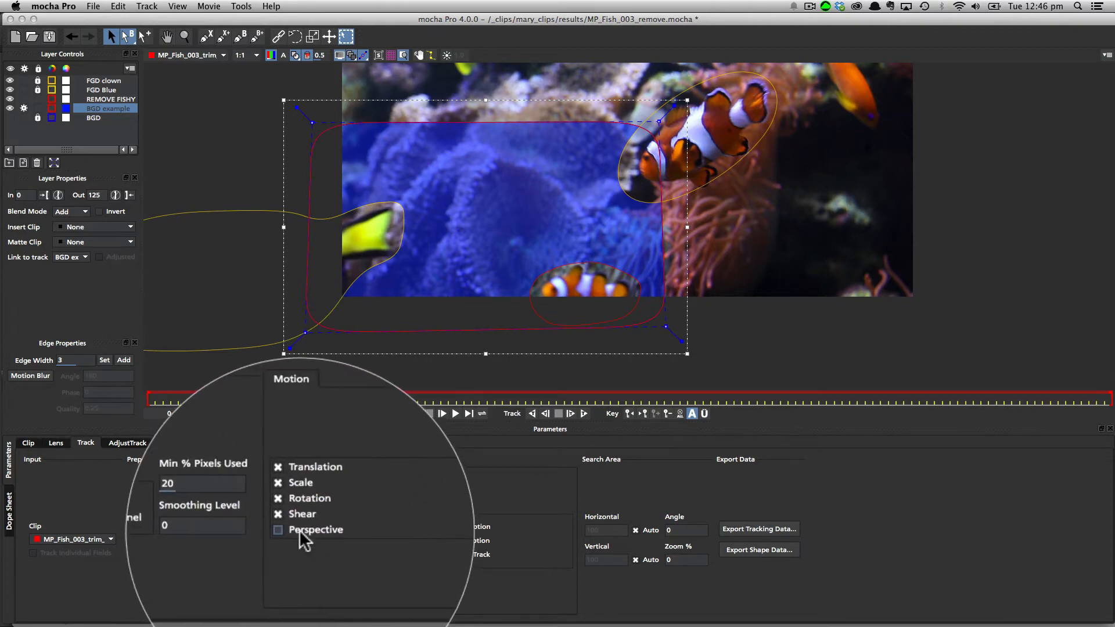
Include perspective in the motion tracking of the BGD example layer and set its minimum pixels used to 90%
left_click(285, 562)
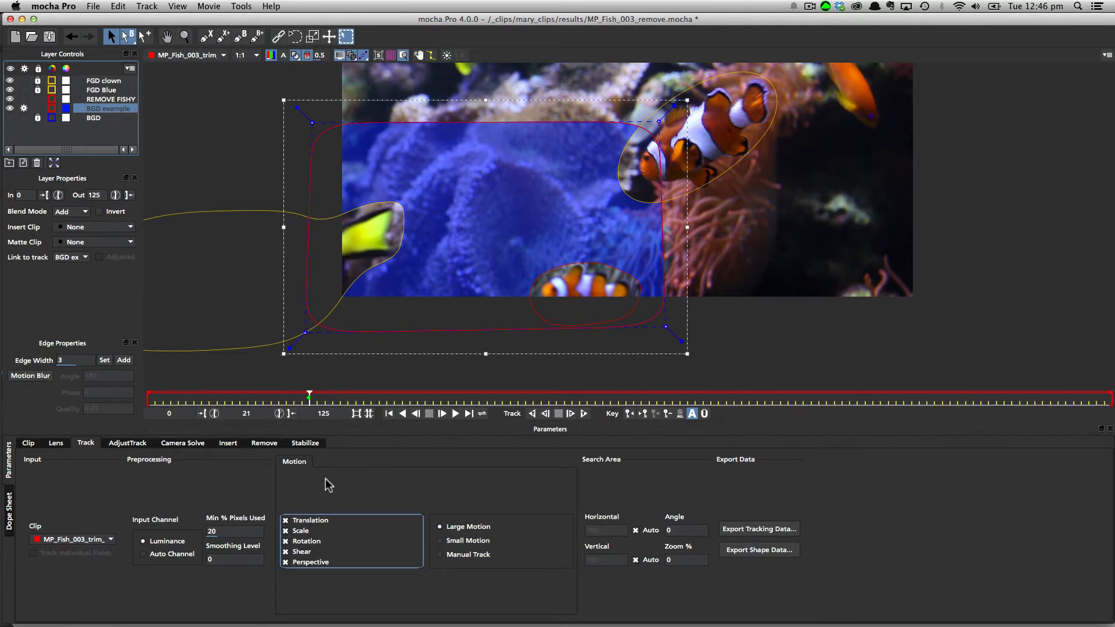
double_click(216, 532)
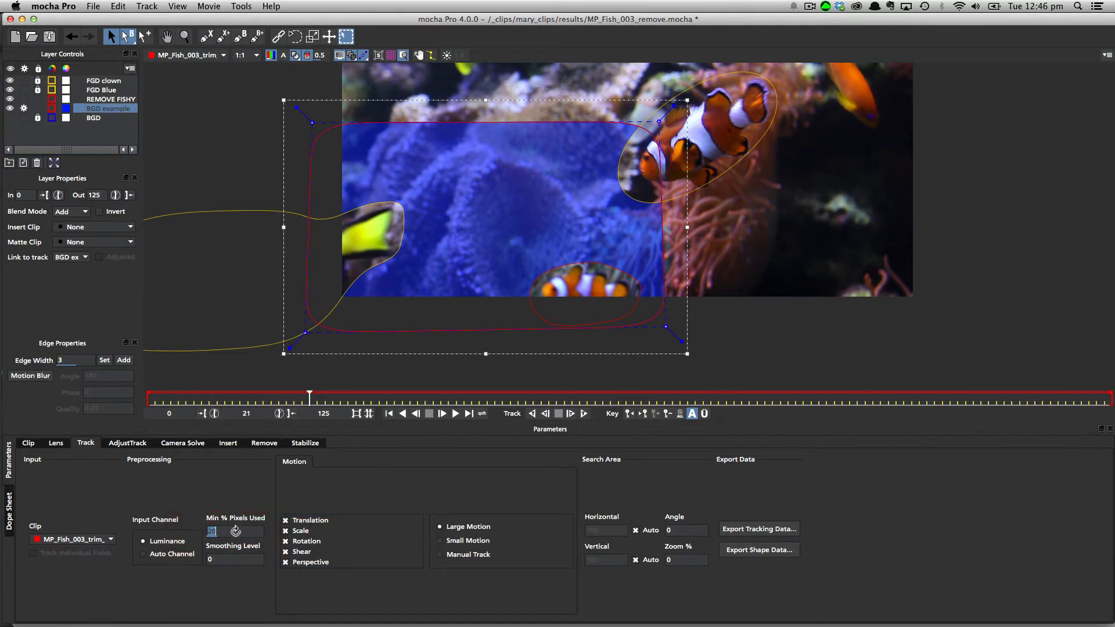
type("90")
key("Return")
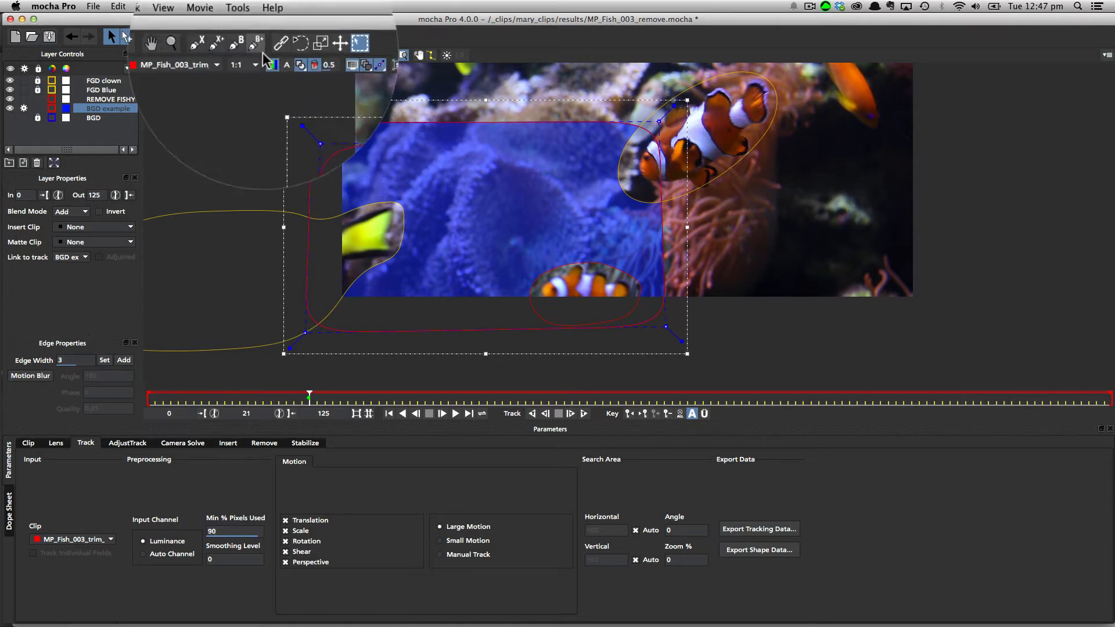
Track the BGD example layer backwards from frame 21 to the clip's start with the planar grid displayed
left_click(307, 55)
left_click(331, 137)
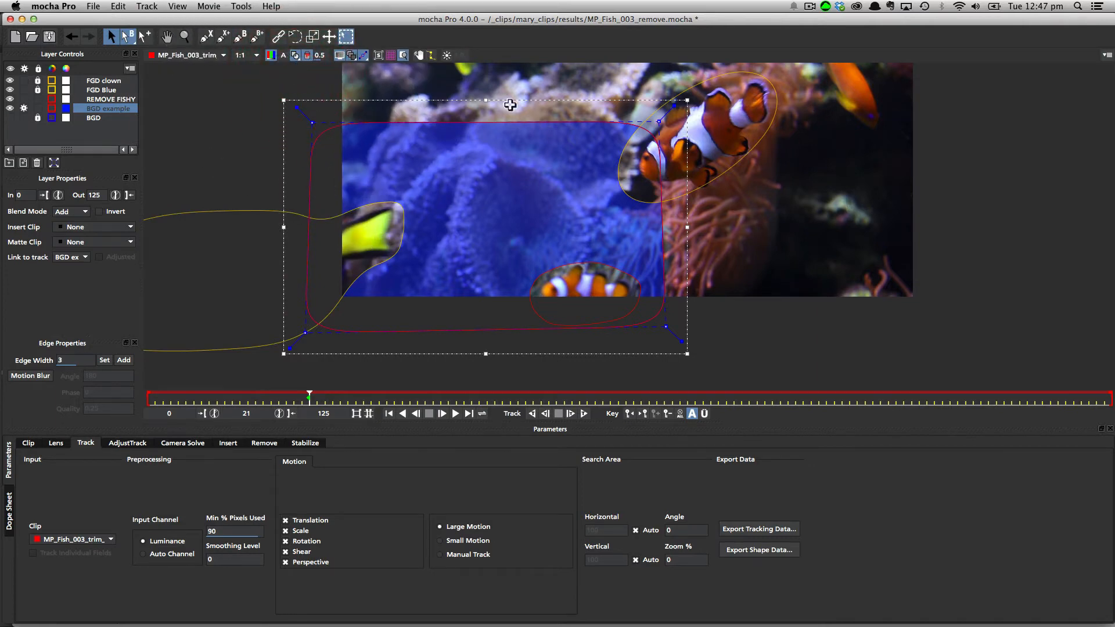
left_click(532, 413)
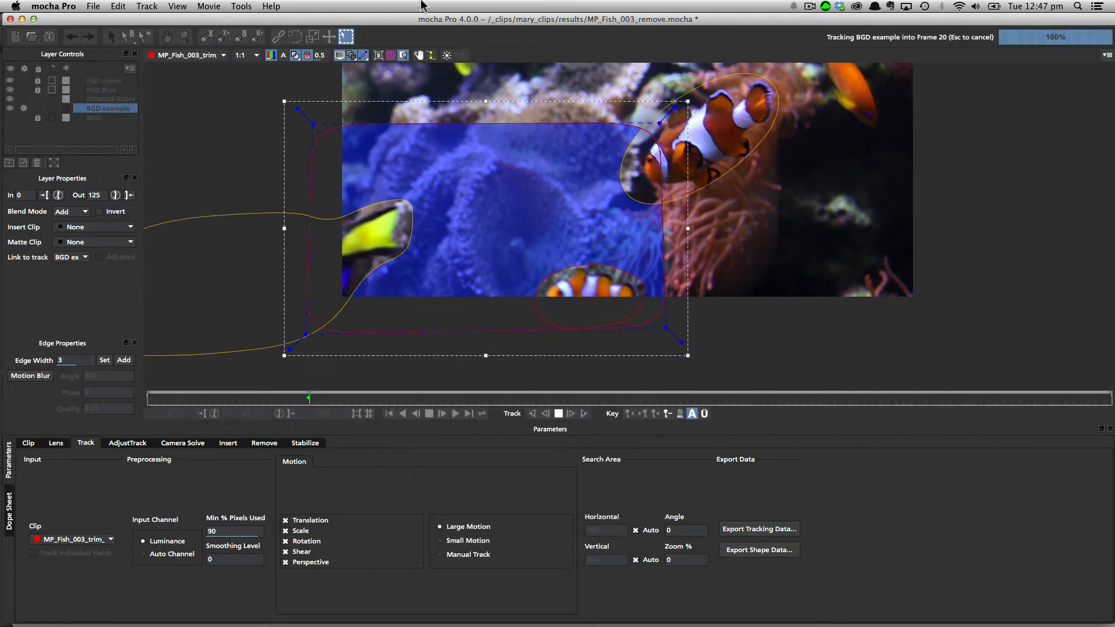
left_click(391, 56)
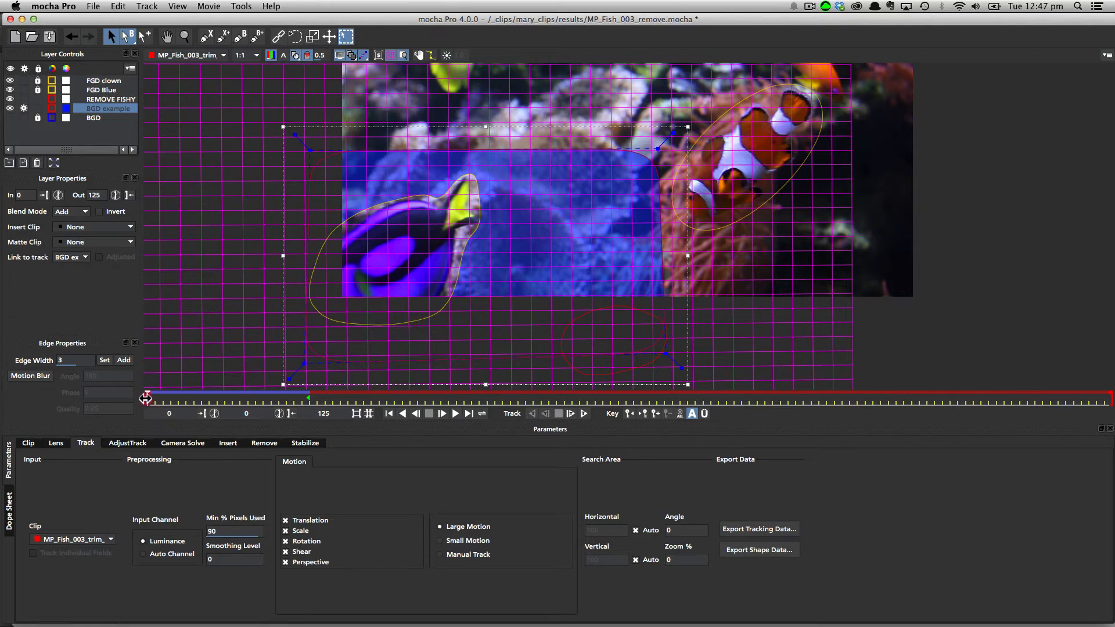
Return to frame 21 and track the BGD example layer forwards to the last frame of the clip
left_click_drag(145, 398, 309, 400)
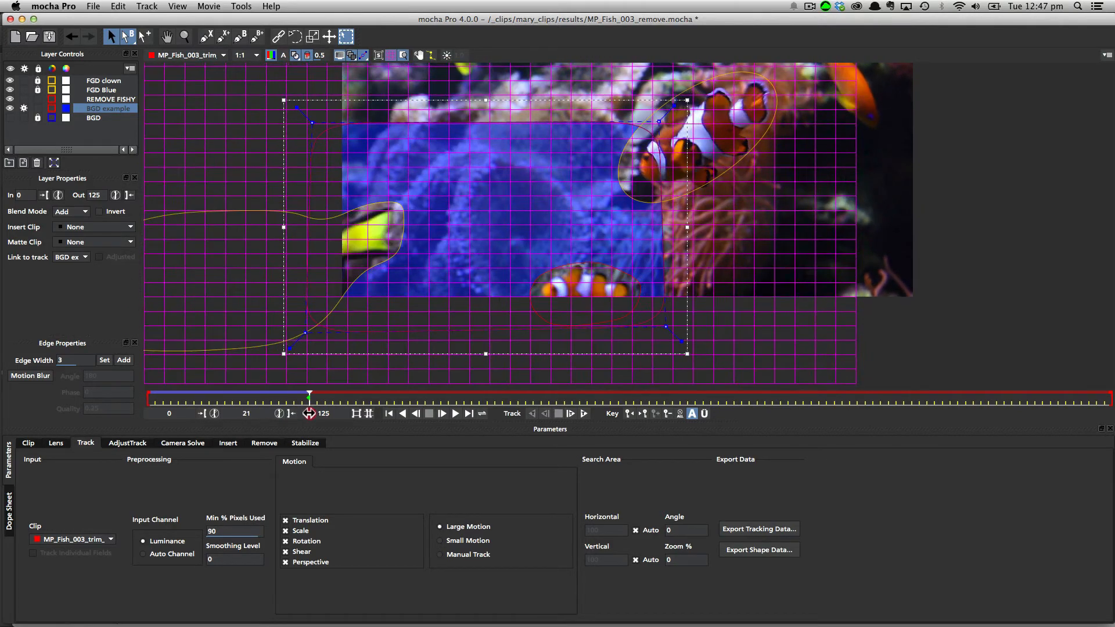
left_click(585, 415)
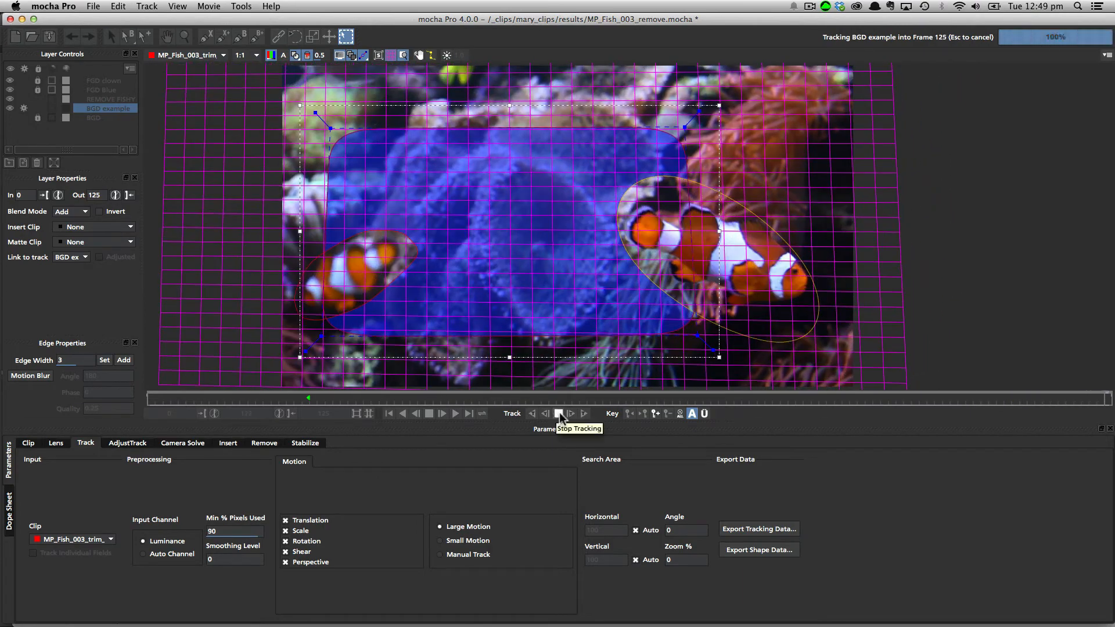
left_click(559, 414)
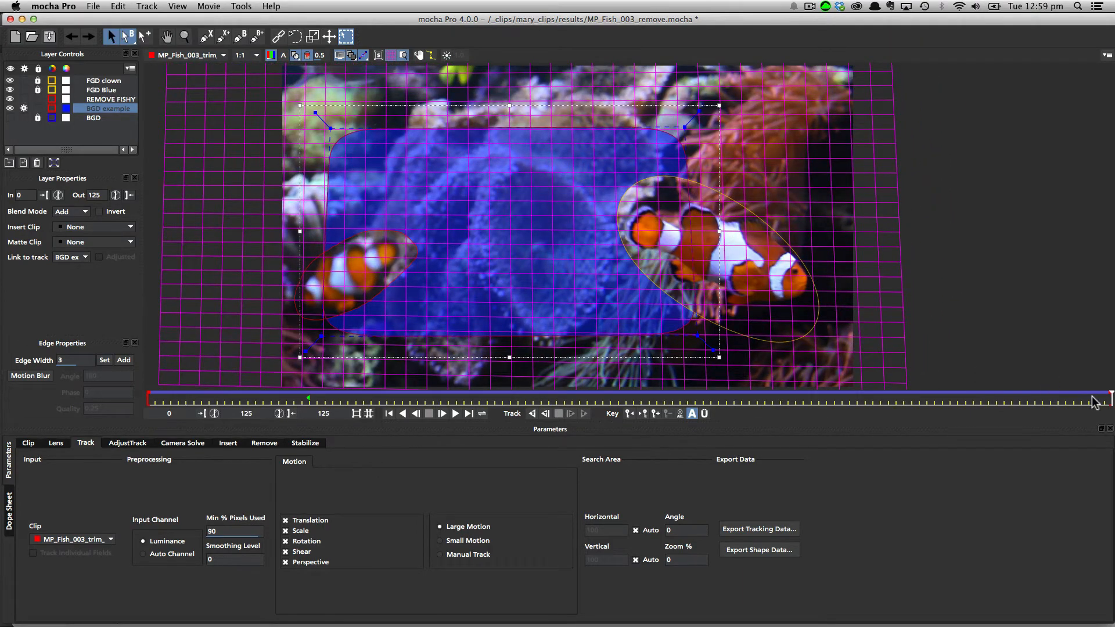
mouse_move(1110, 398)
left_mouse_down()
mouse_move(368, 401)
mouse_move(981, 395)
mouse_move(565, 388)
mouse_move(901, 375)
mouse_move(667, 389)
mouse_move(1111, 392)
left_mouse_up()
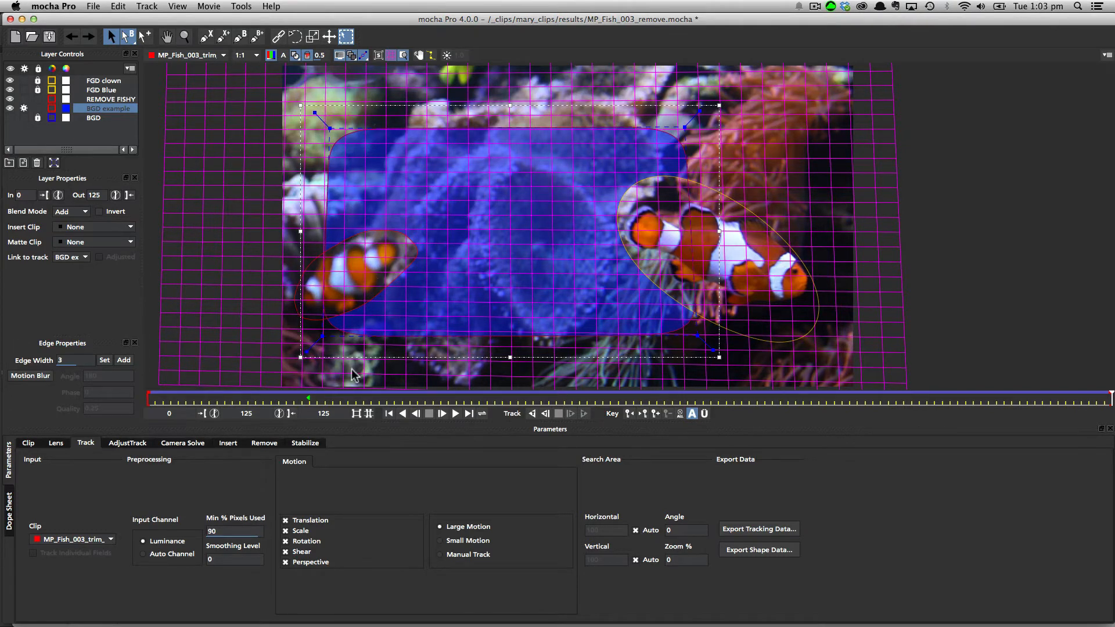
left_click(308, 402)
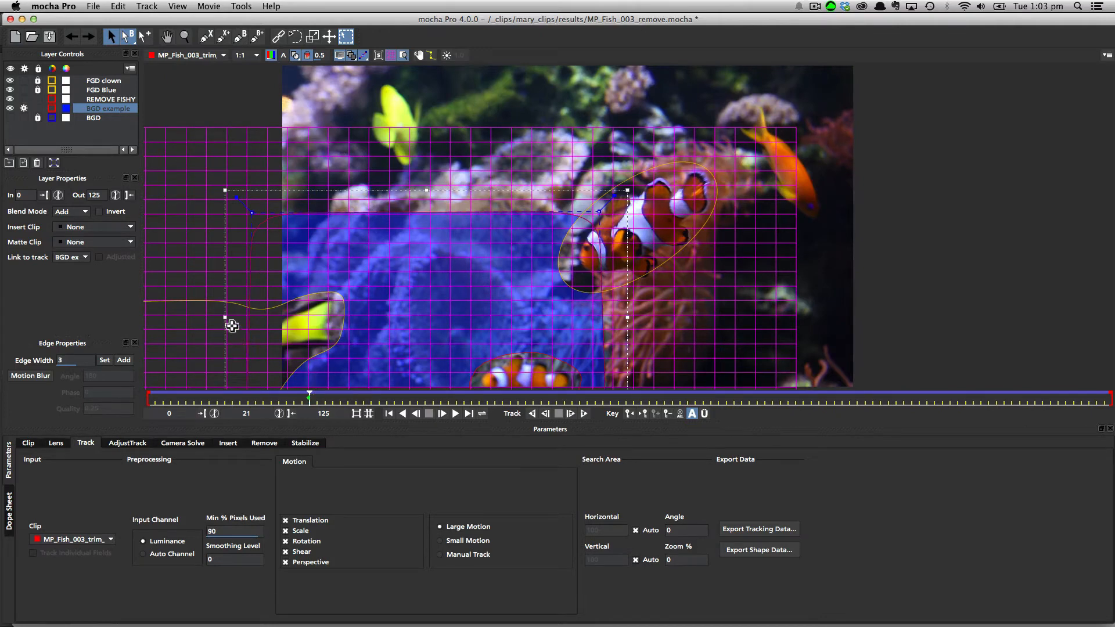
left_click_drag(223, 317, 166, 315)
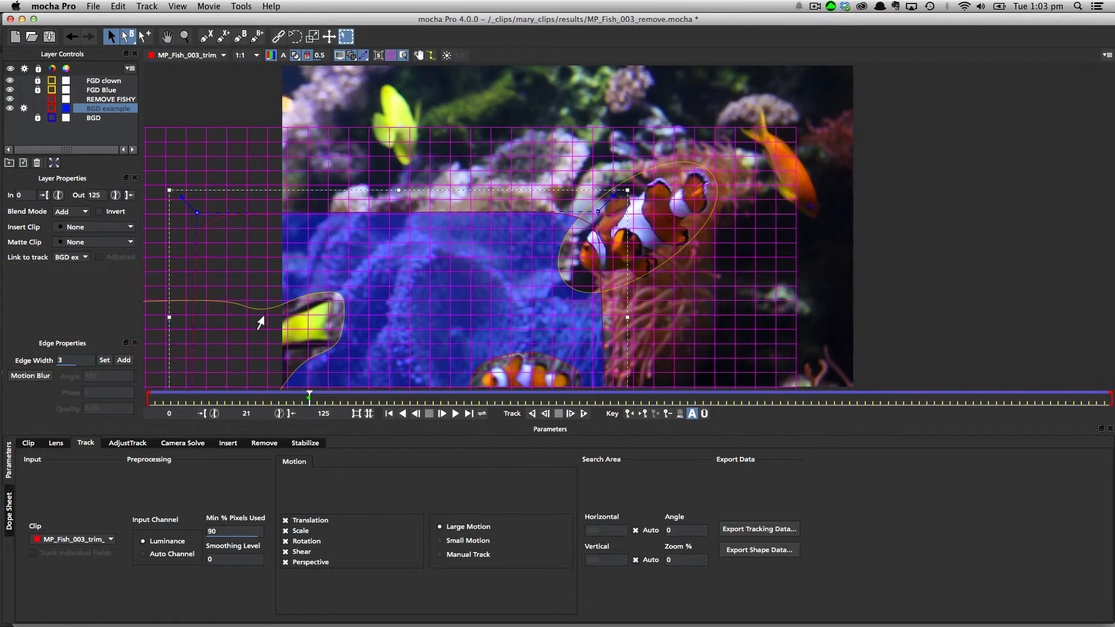
key("super+z")
At frame 125, extend the BGD example shape's left side to the image edge with Überkey on, and switch back to Autokey
left_click_drag(313, 395, 1110, 396)
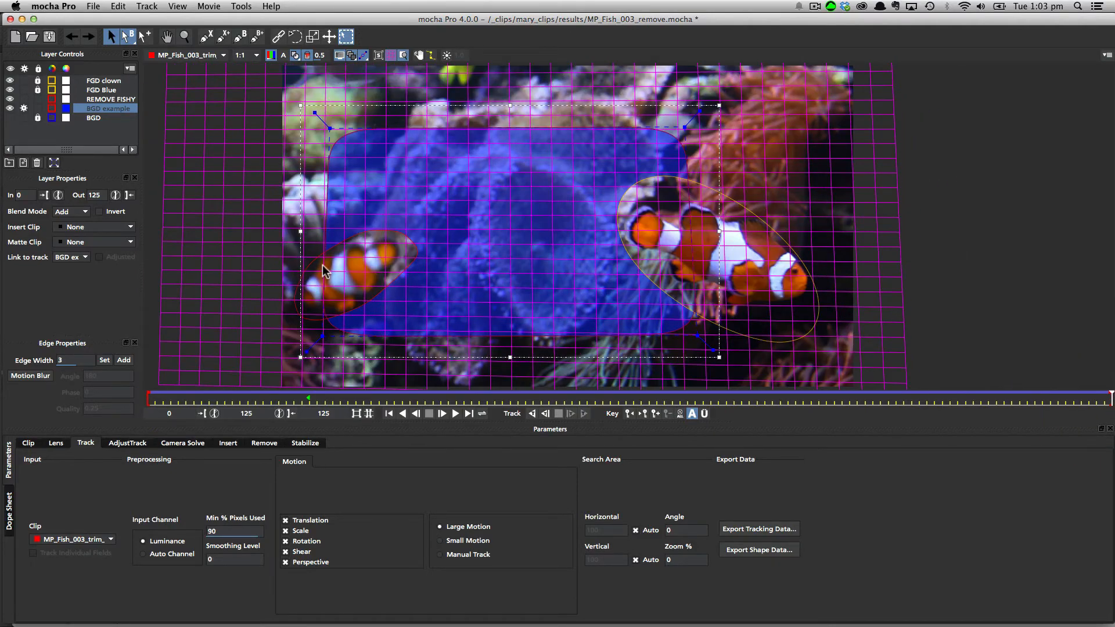
left_click(704, 413)
left_click_drag(301, 231, 256, 235)
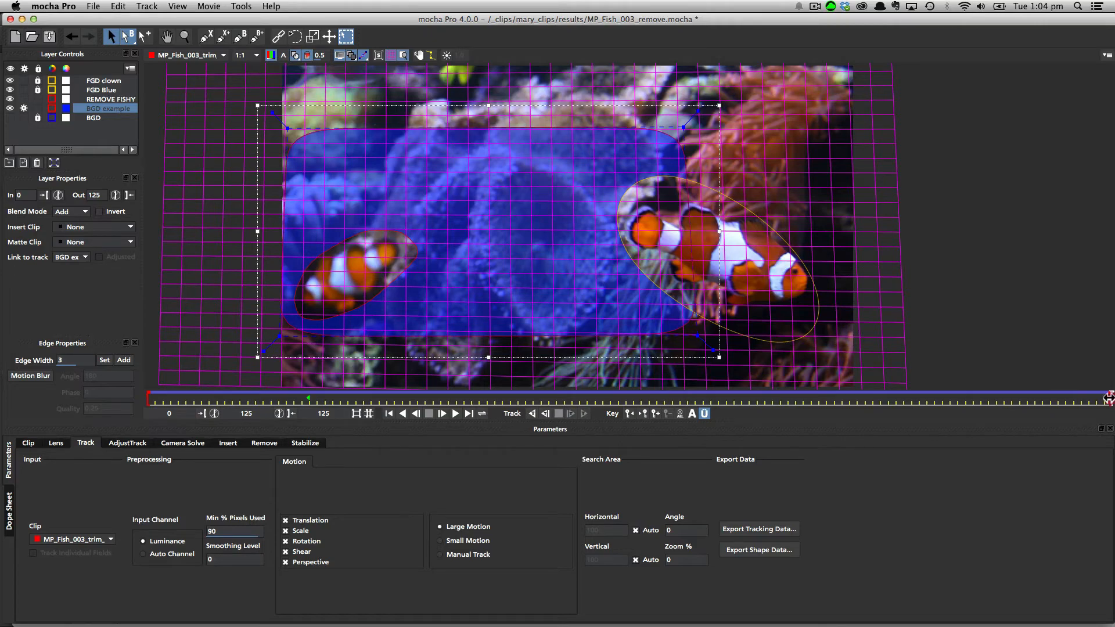
mouse_move(1108, 398)
left_mouse_down()
mouse_move(357, 407)
mouse_move(1110, 401)
left_mouse_up()
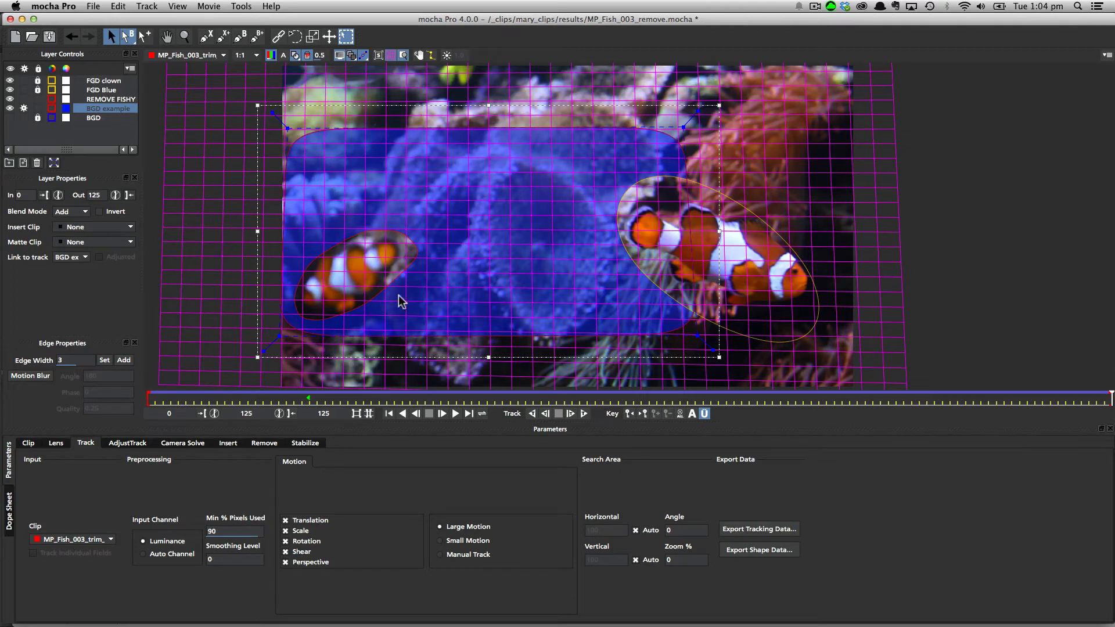
left_click(692, 414)
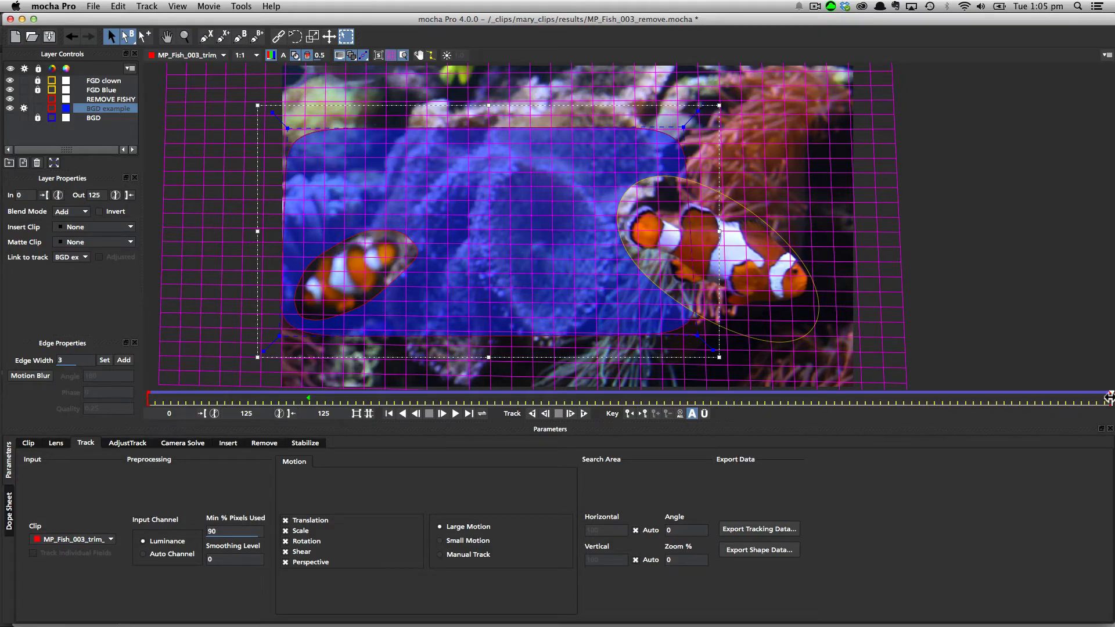
Scrub through the clip to check the widened BGD example shape, and hide the planar grid
left_click_drag(1111, 400, 20, 401)
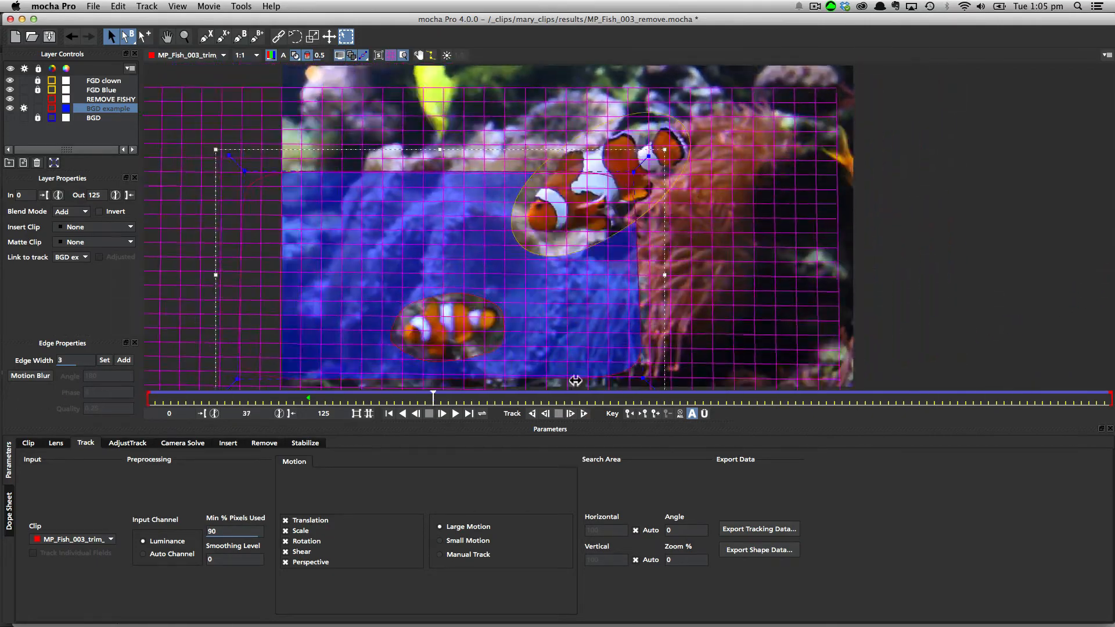
left_click_drag(668, 397, 725, 381)
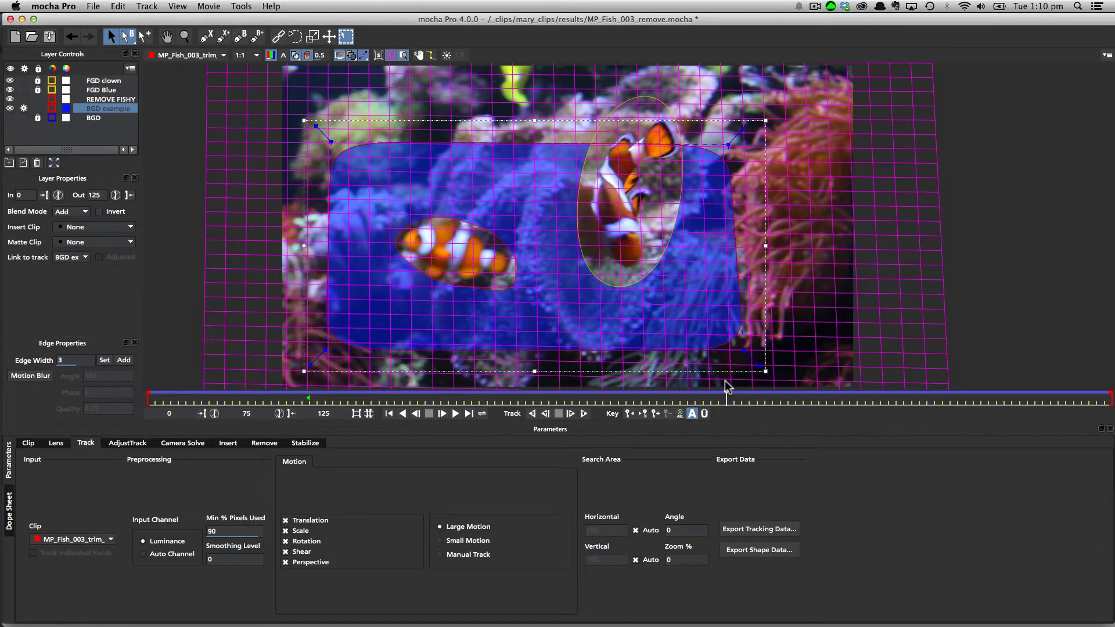
left_click(389, 56)
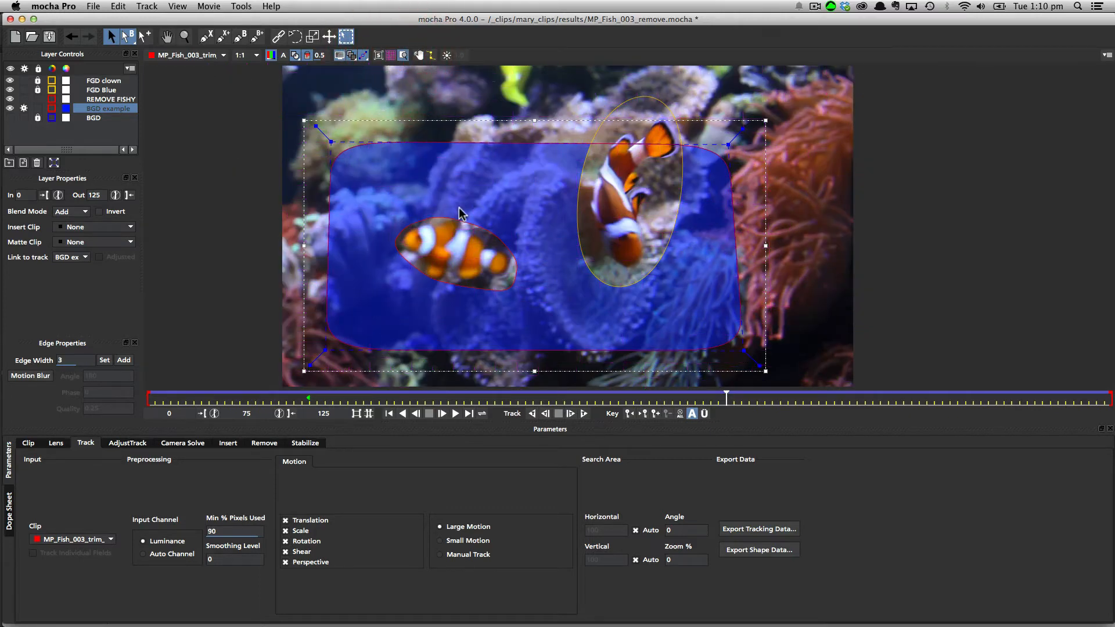
Examine how the REMOVE FISHY, BGD example and FGD clown shapes follow the fish and coral across the clip
left_click(459, 234)
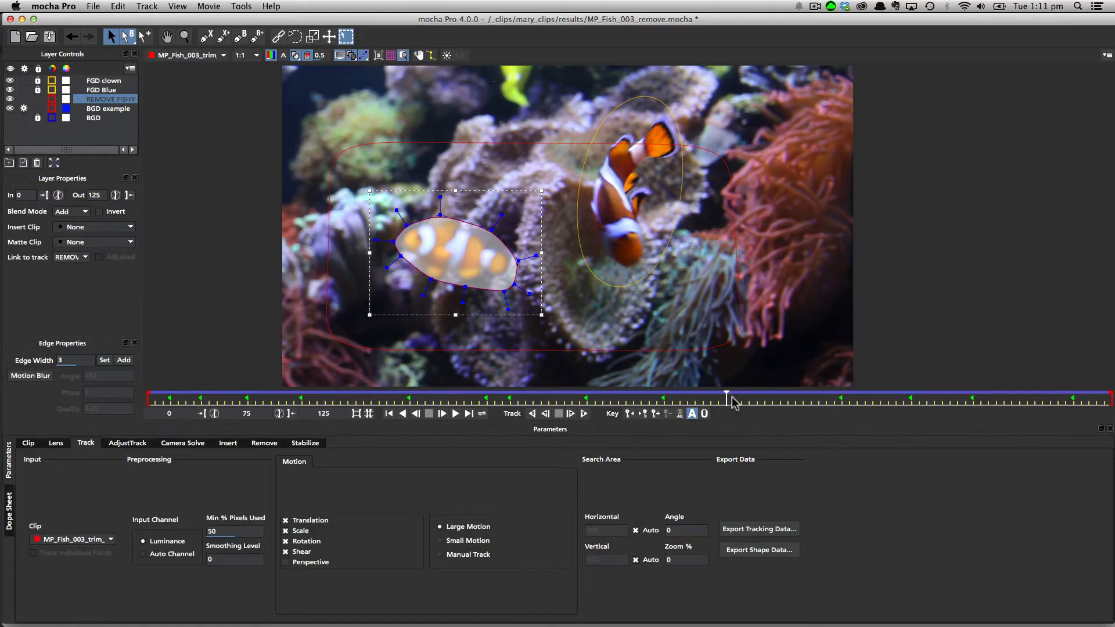
left_click_drag(727, 399, 819, 391)
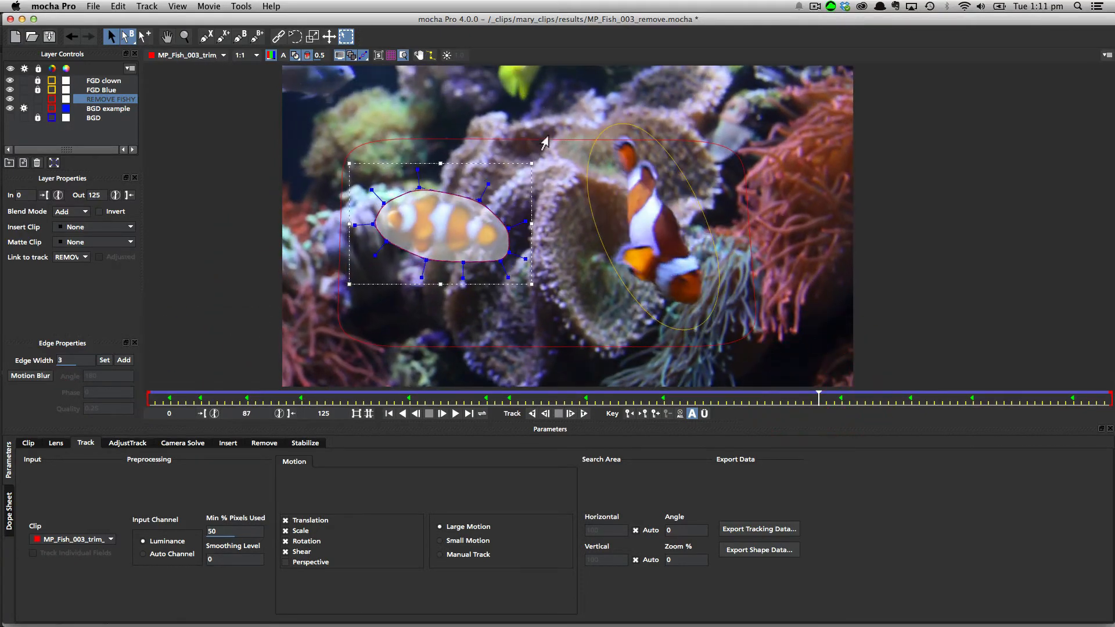
left_click(537, 145)
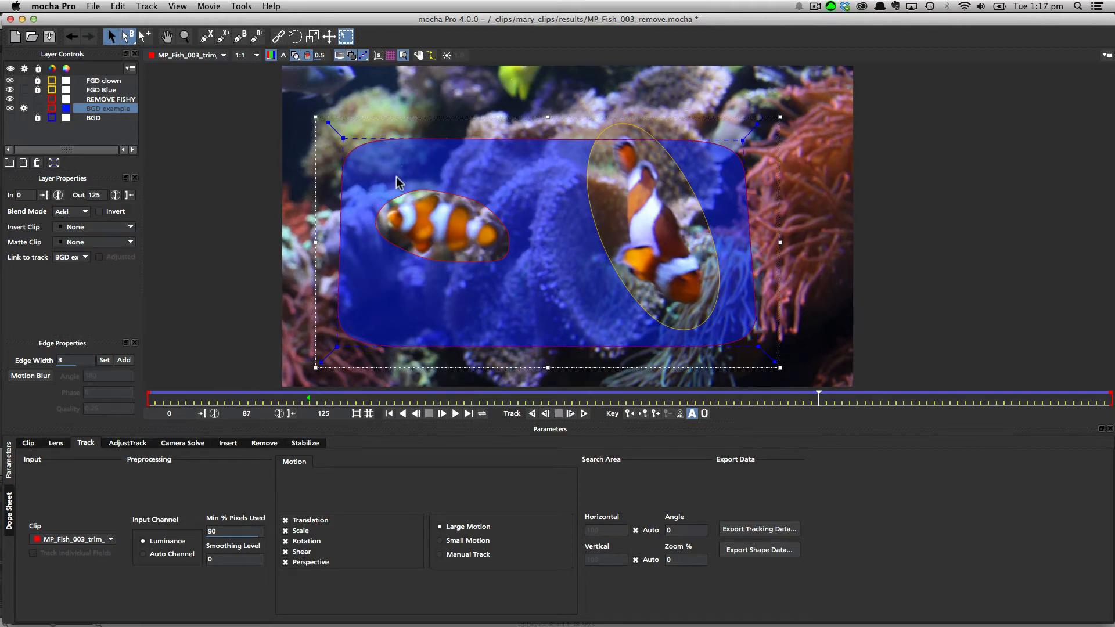
left_click(619, 132)
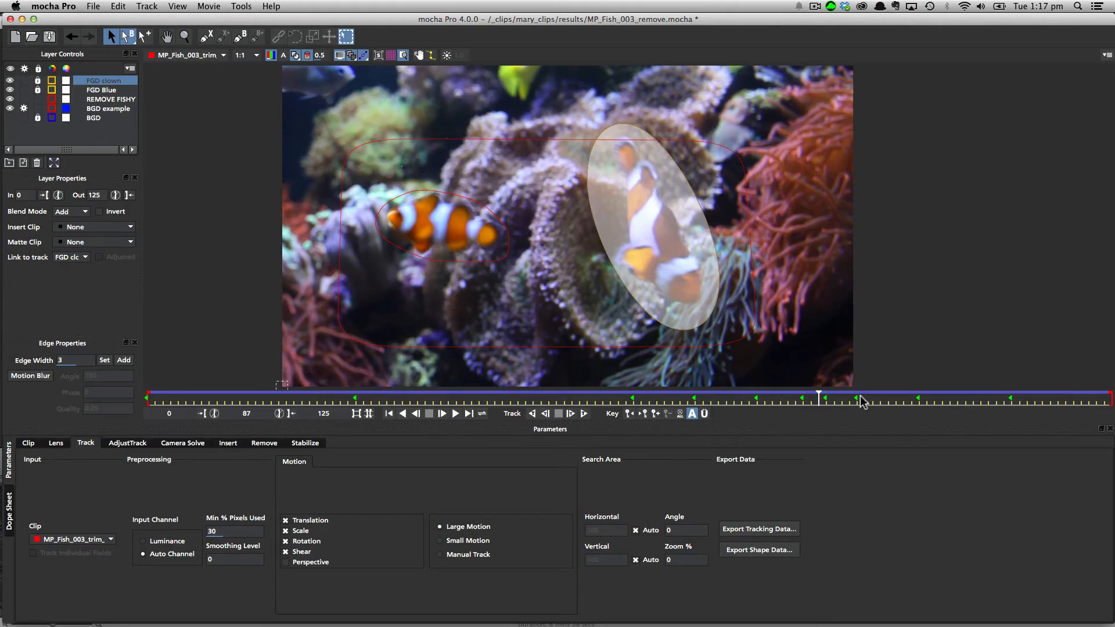
left_click_drag(819, 400, 525, 389)
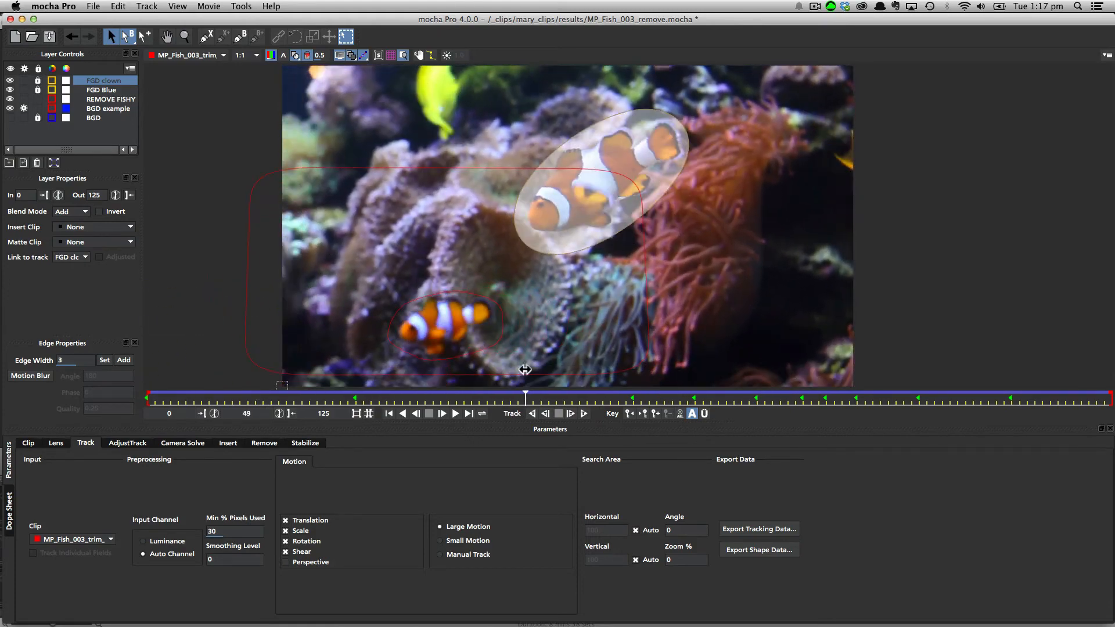
left_click(428, 300)
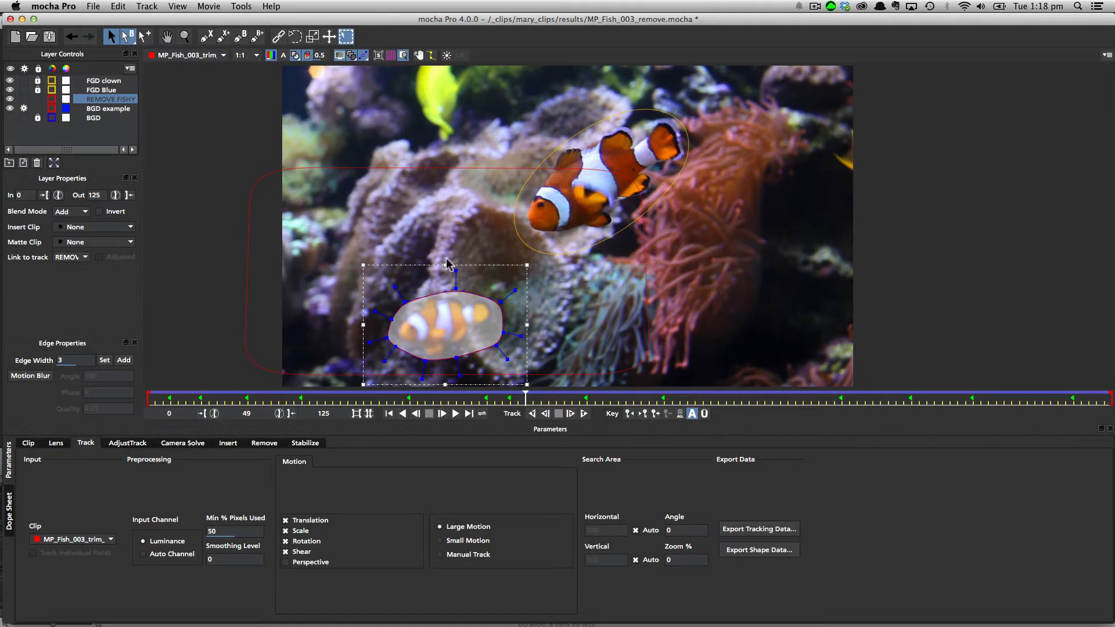
left_click_drag(524, 398, 826, 399)
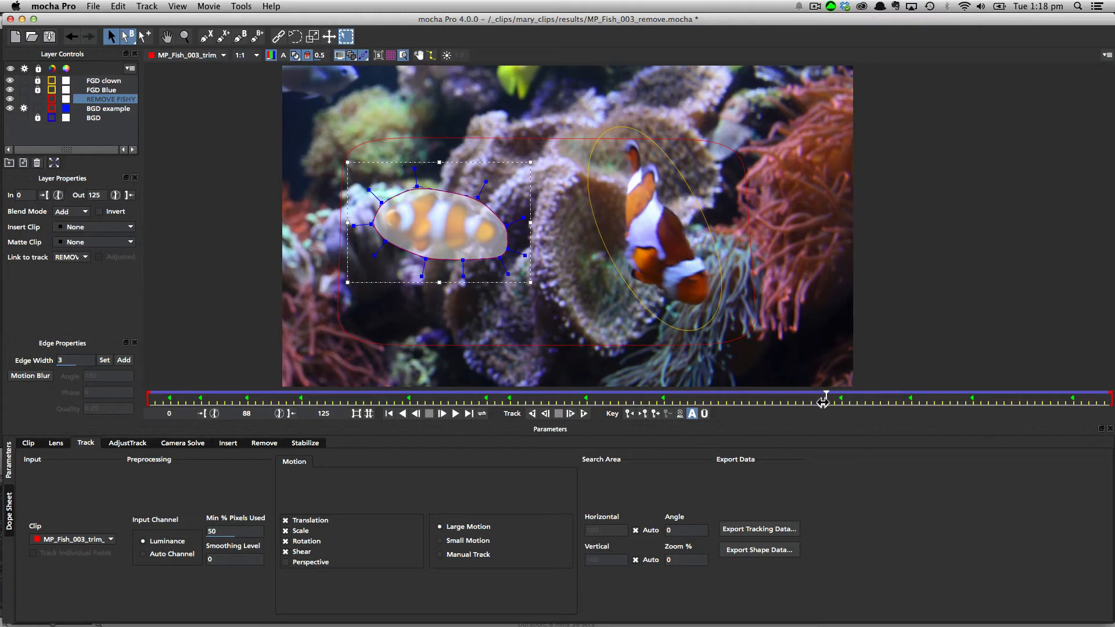
left_click_drag(825, 401, 149, 396)
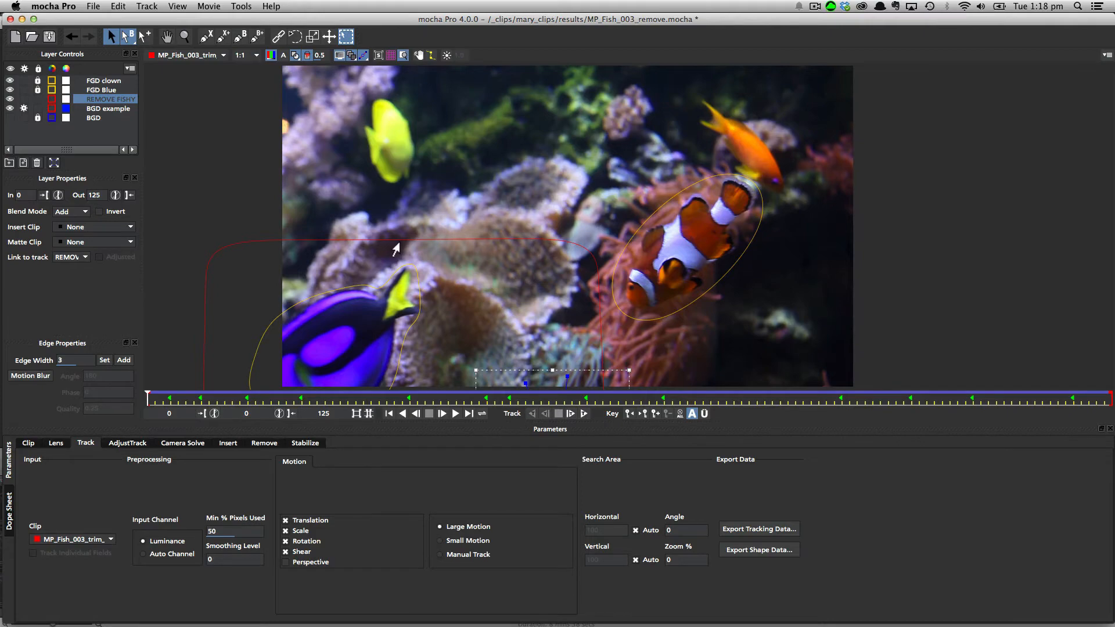
Select the BGD example layer and scrub through the clip to examine the background exposed behind the small clownfish
left_click(397, 249)
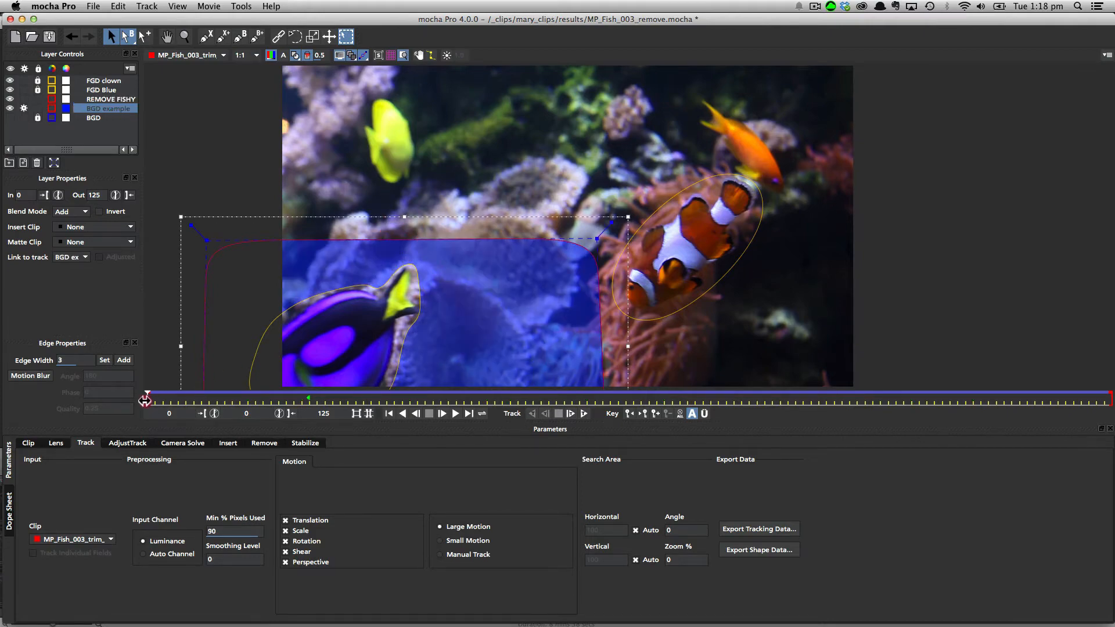
left_click_drag(146, 399, 580, 398)
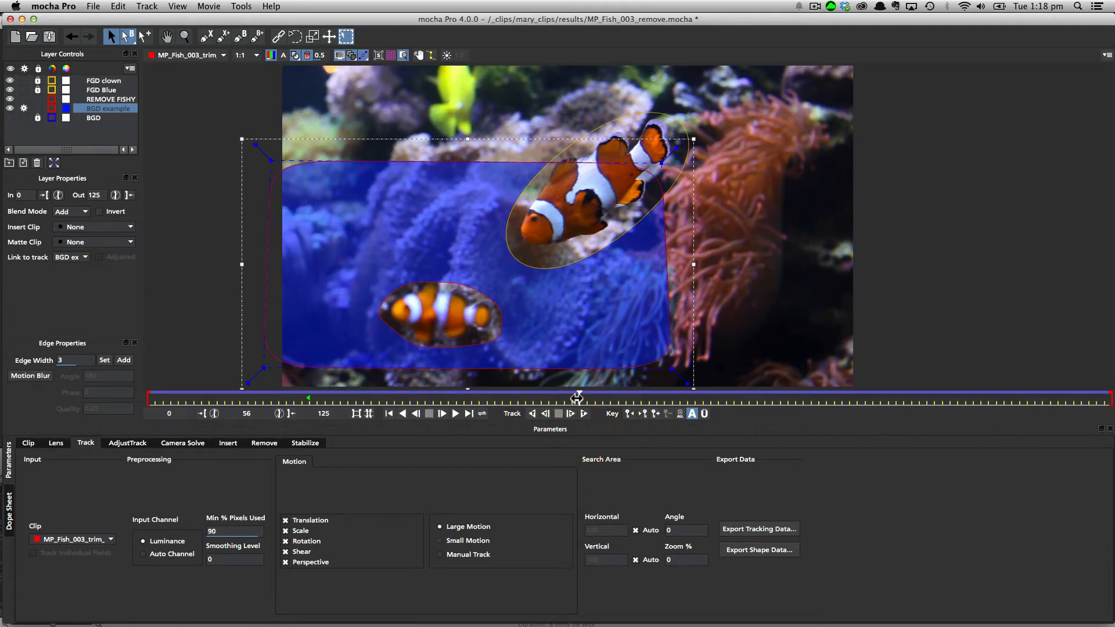
left_click_drag(562, 397, 164, 397)
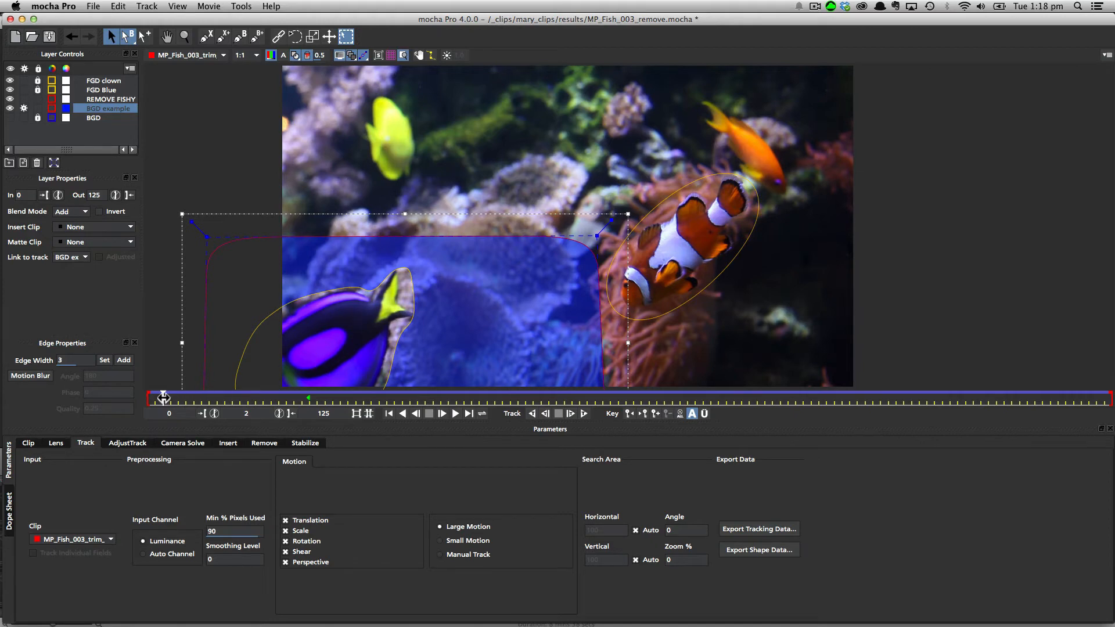
left_click_drag(163, 397, 356, 398)
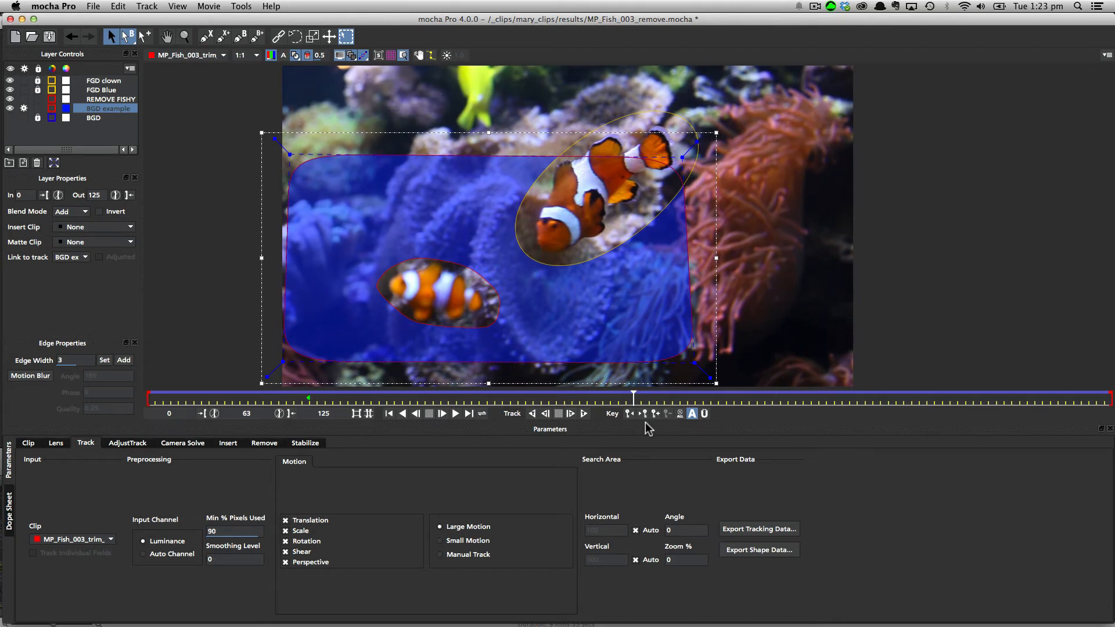
Open the Remove module for the REMOVE FISHY layer and check the FGD Blue and FGD clown layers above it
left_click(450, 269)
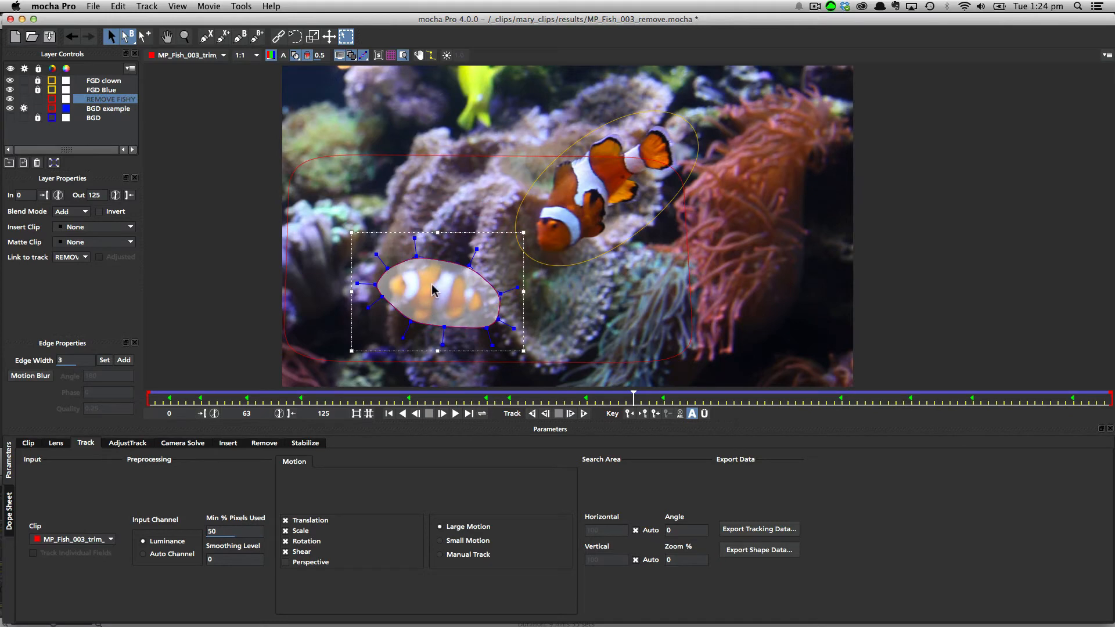
left_click(268, 447)
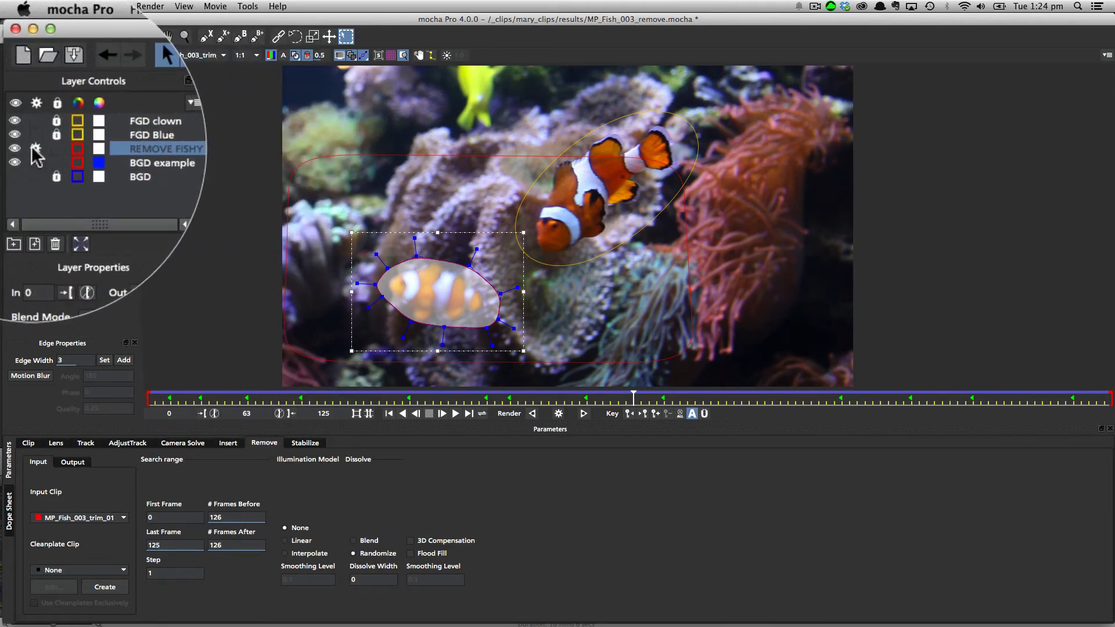
left_click(149, 120)
left_click(147, 149)
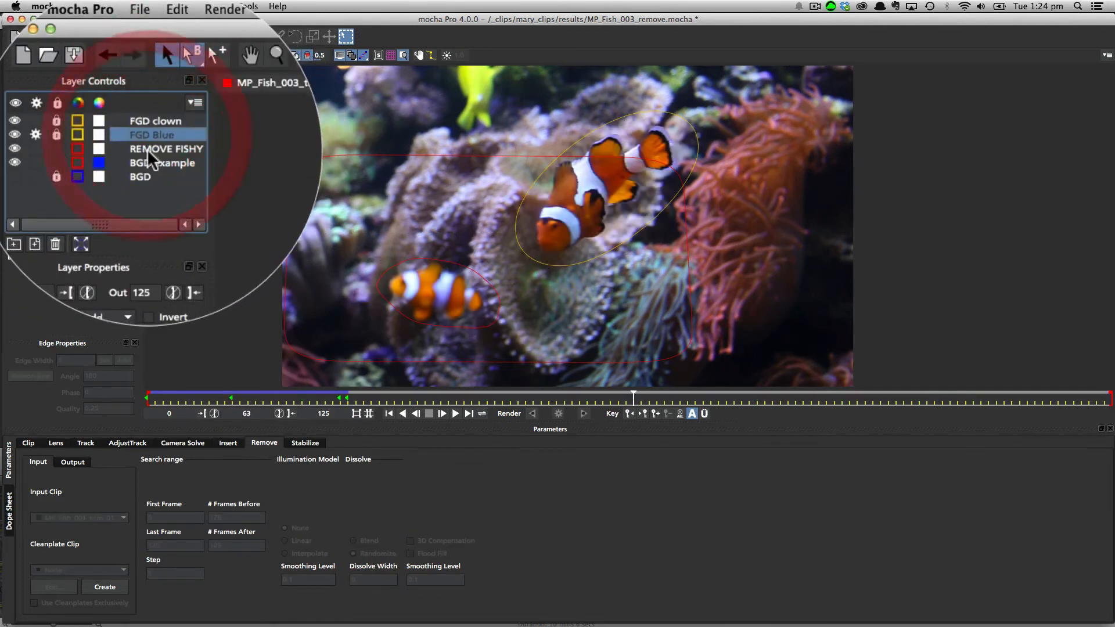
left_click(149, 120)
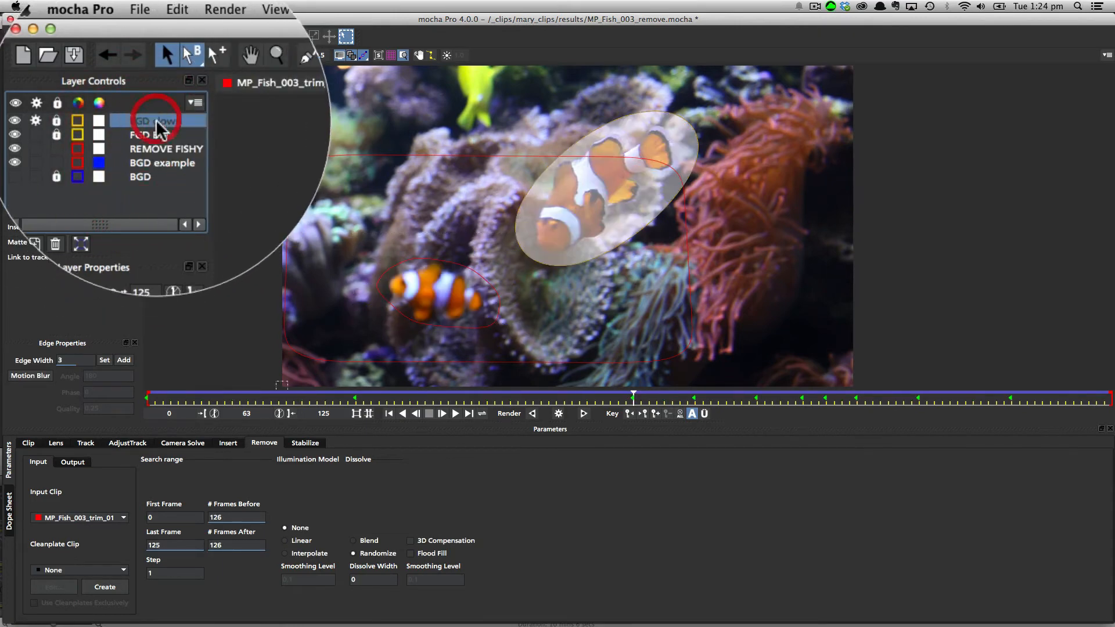
Check the FGD Blue and FGD clown foreground layers in turn, and select the REMOVE FISHY layer again
left_click(148, 150)
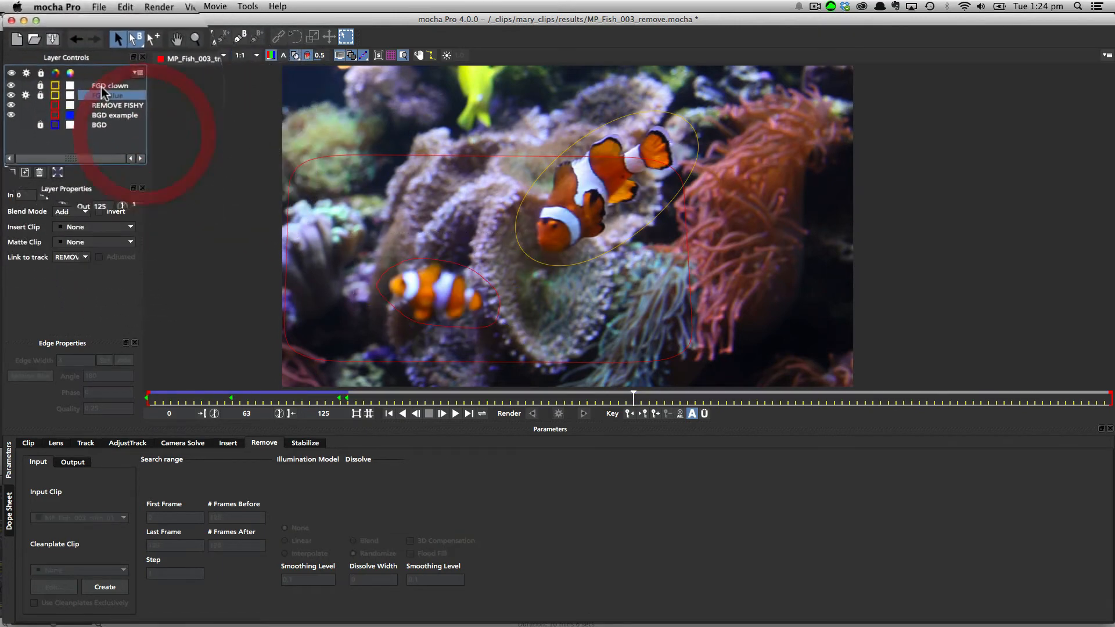
left_click(95, 82)
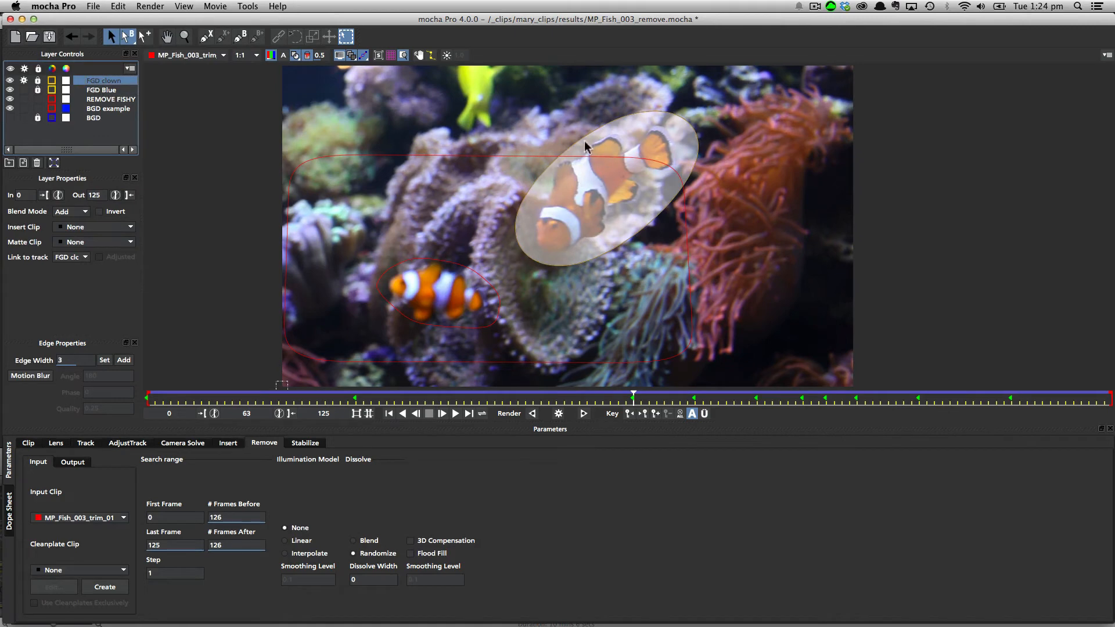
left_click(107, 100)
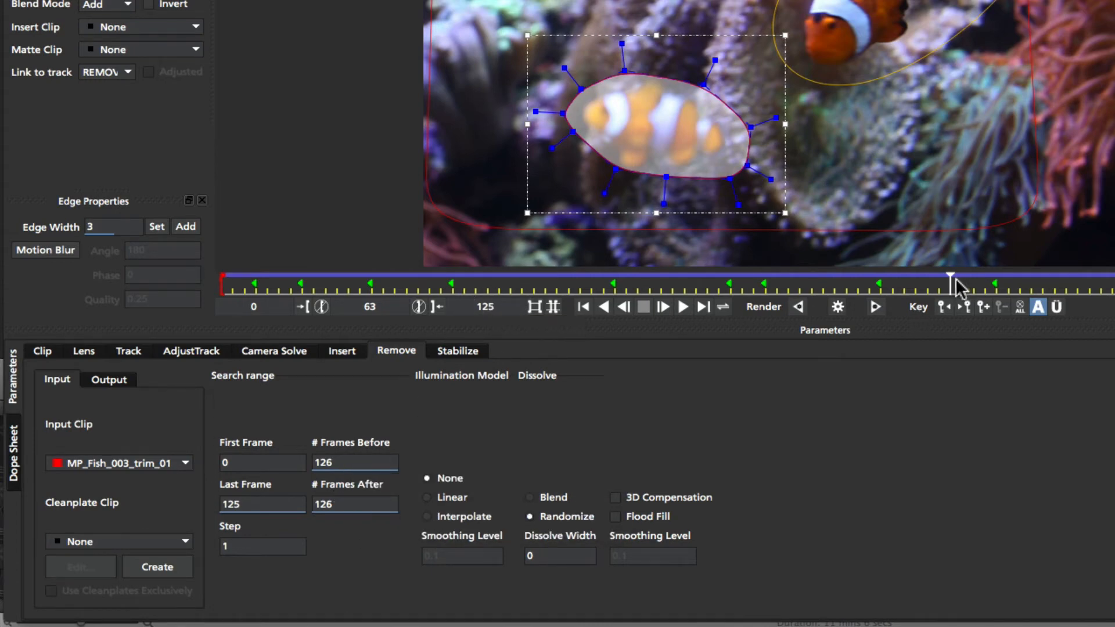
Scrub through the clip to examine how the REMOVE FISHY matte covers the small clownfish from the first to the last frame
left_click_drag(953, 285, 225, 299)
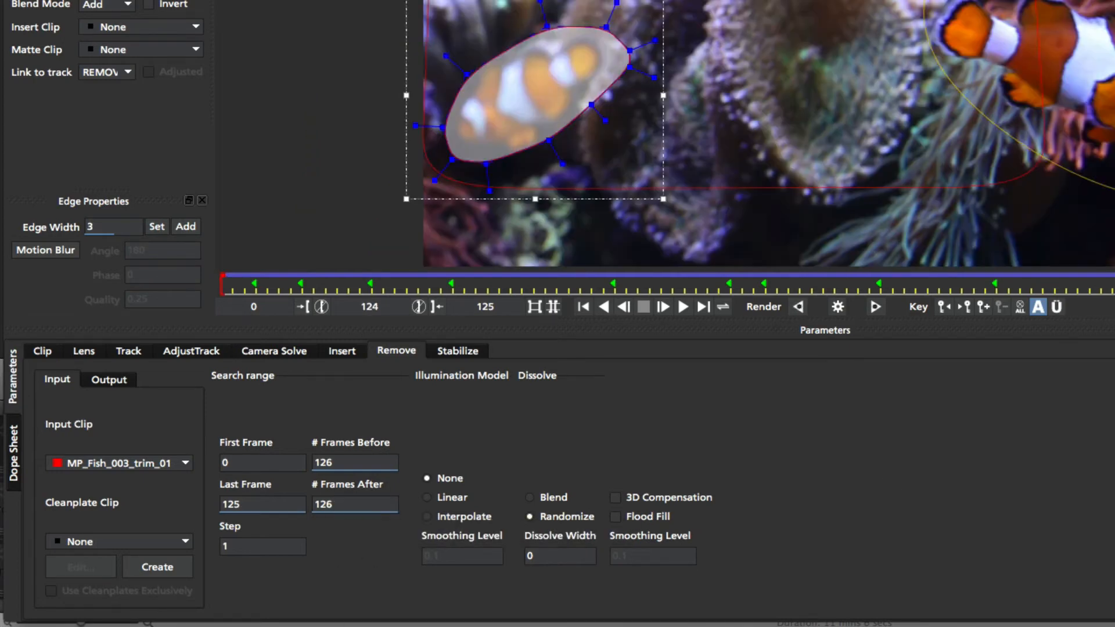
key("Right")
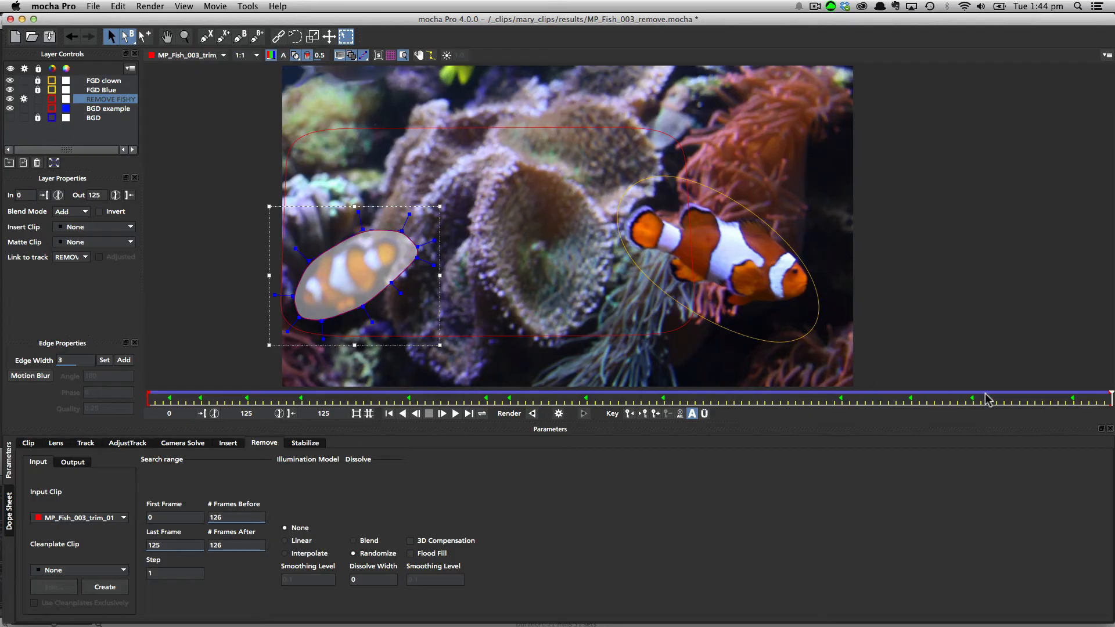
left_click_drag(1109, 396, 529, 420)
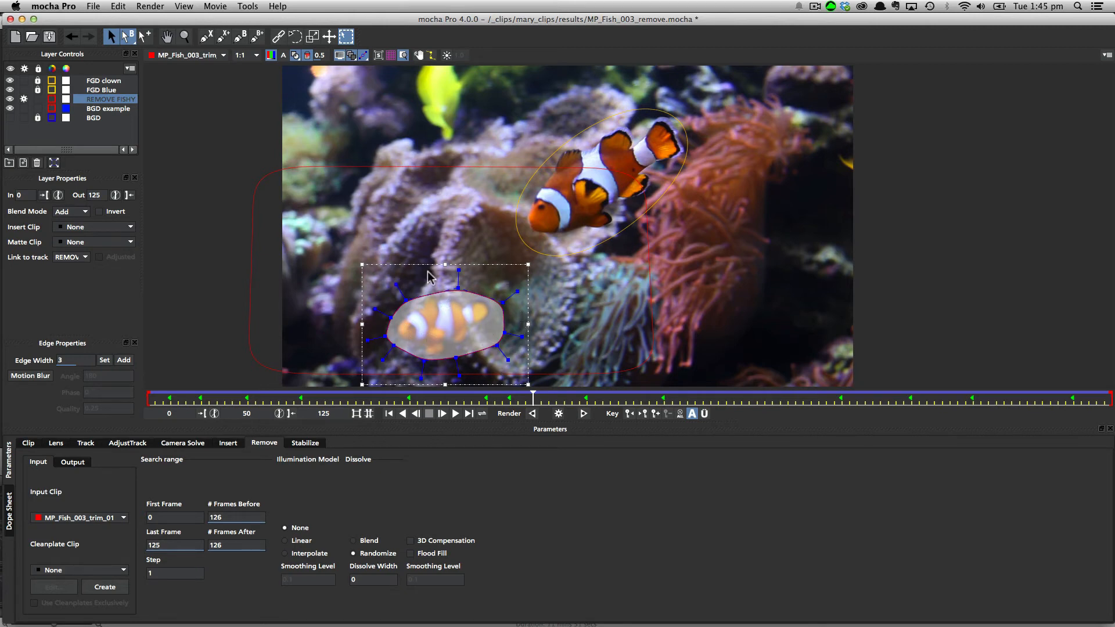
left_click_drag(529, 400, 765, 396)
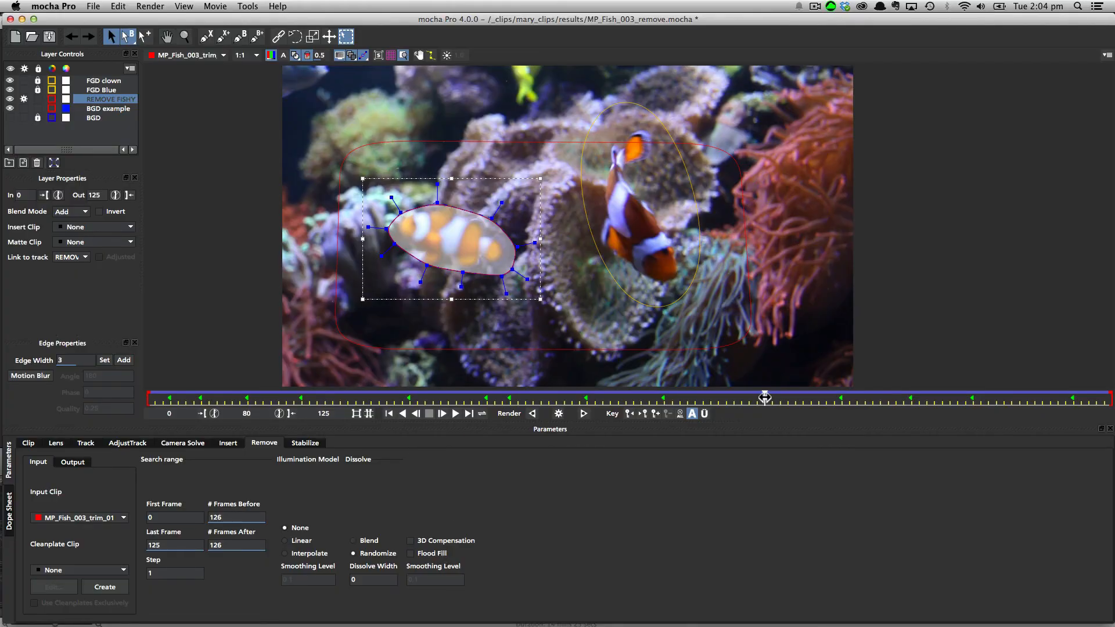
Go to the last frame, 125, turn off the matte display and render the REMOVE FISHY removal backwards through the clip
left_click_drag(766, 399, 1111, 394)
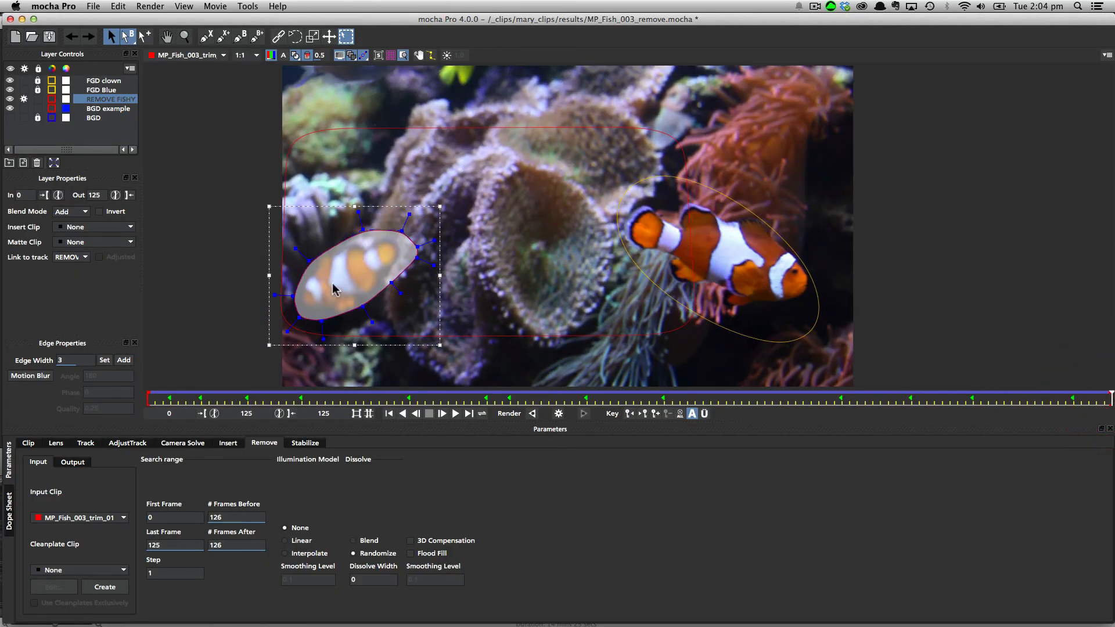
left_click(295, 56)
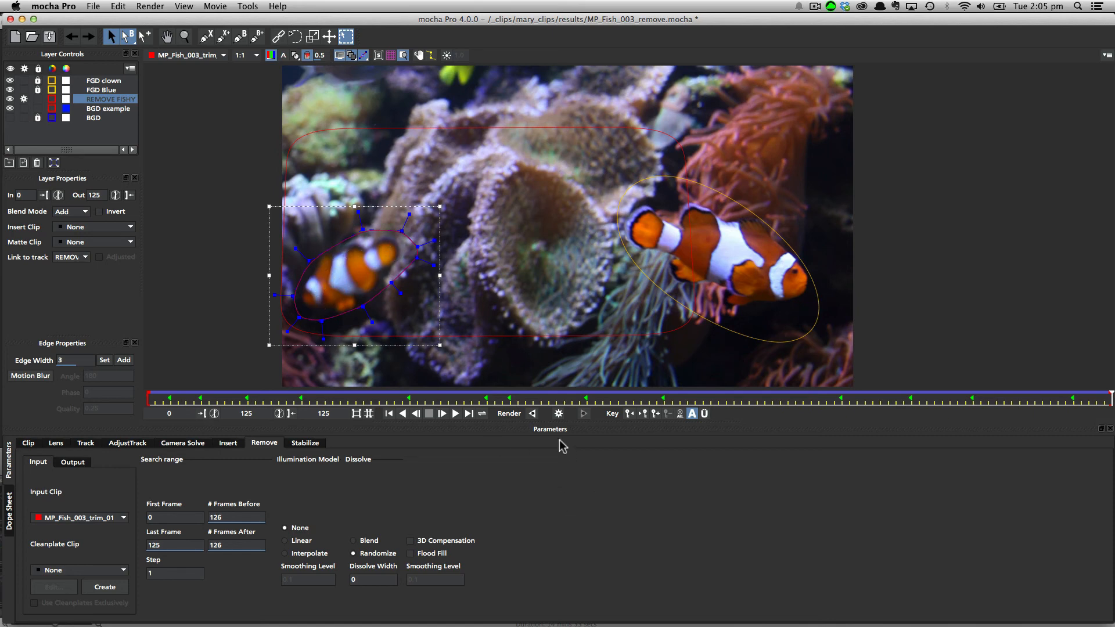
left_click(533, 412)
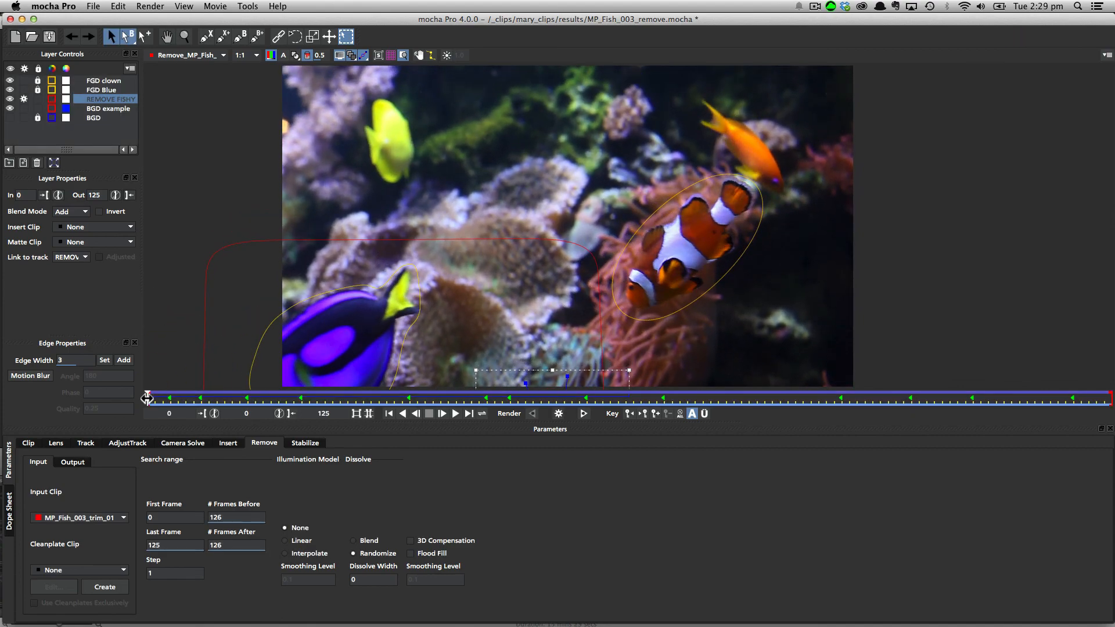
Scrub the rendered removal clip from the first frame to frame 61 to check the result, and select the BGD example shape
left_click_drag(147, 398, 619, 400)
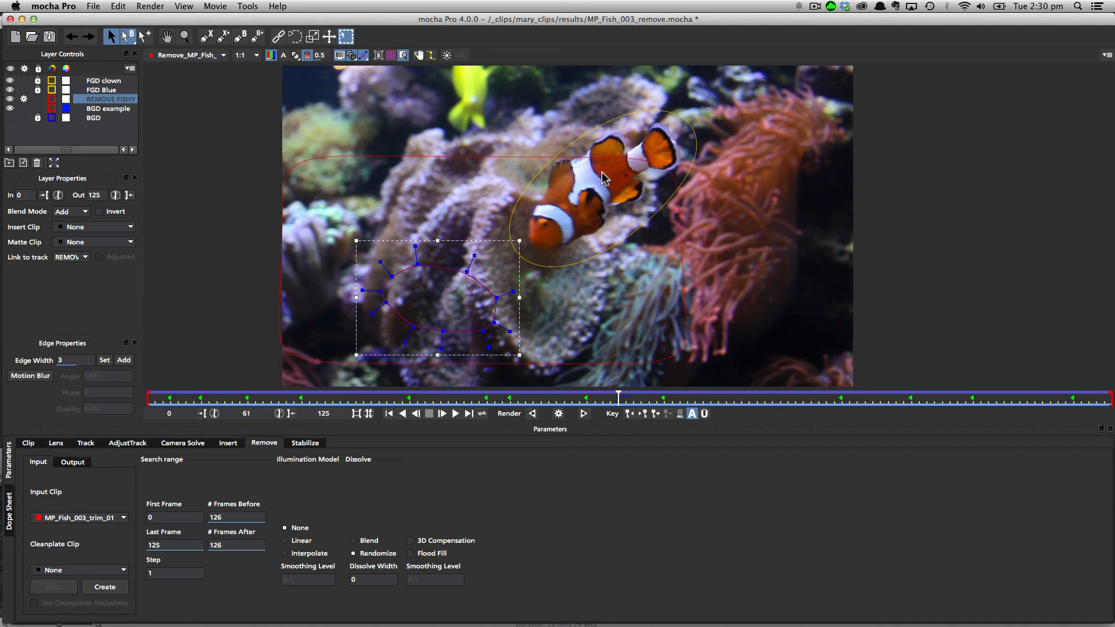
left_click(460, 155)
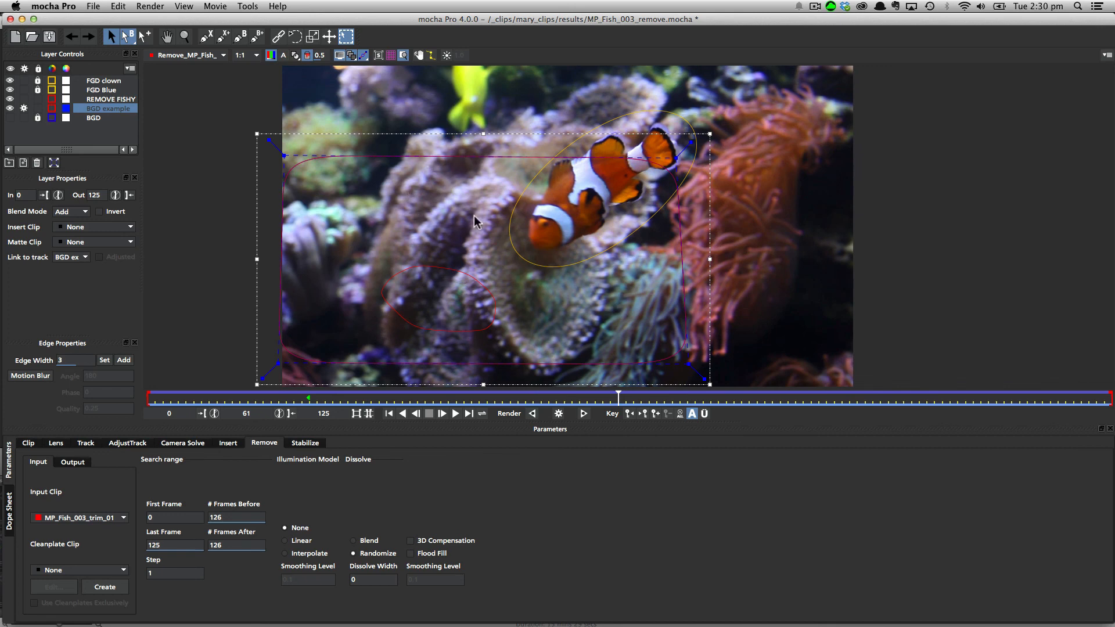